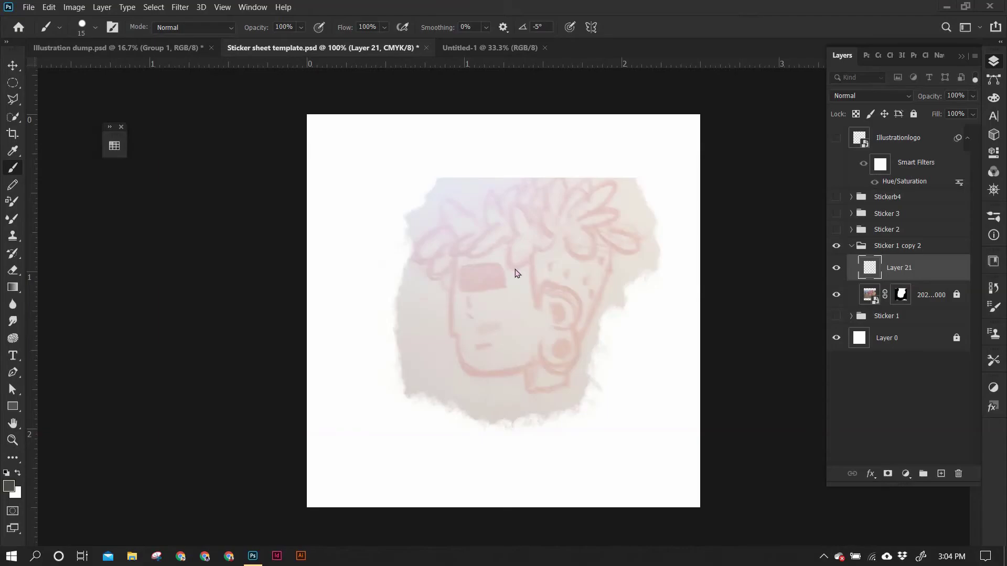
- Draw a first dark curved test stroke over the faded reference sketch
mouse_move(457, 257)
mouse_down()
mouse_move(459, 376)
mouse_move(534, 336)
mouse_up()
- Undo the test stroke, pick a thinner brush preset and sketch the face line
key(ctrl+z)
key(ctrl+z)
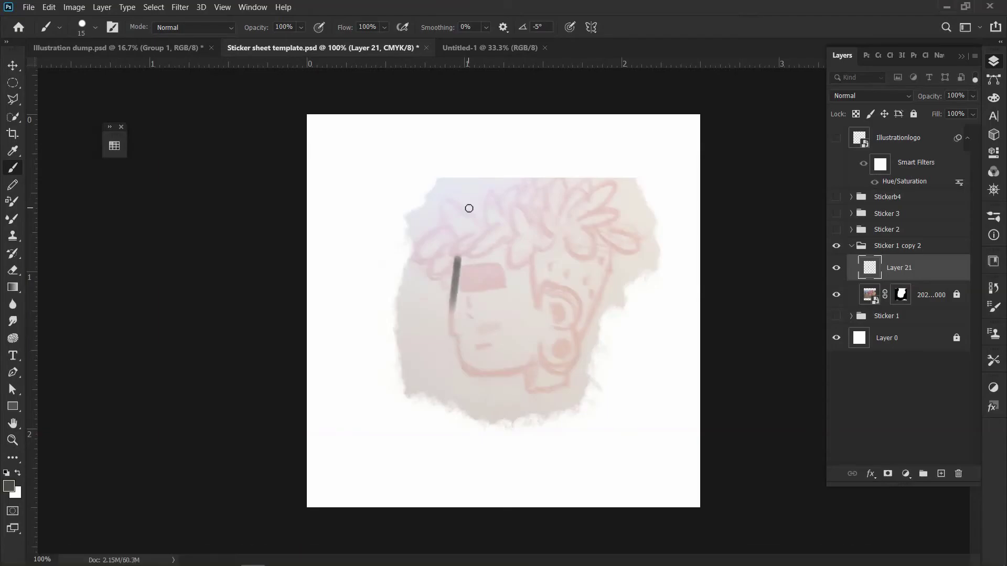
key(ctrl+z)
click(95, 28)
double_click(125, 271)
mouse_move(461, 254)
mouse_down()
mouse_move(456, 336)
mouse_move(508, 372)
mouse_move(540, 341)
mouse_up()
- Sketch the jaw, ear, curves below the ear, neck and back-of-head lines
drag(548, 287, 546, 370)
mouse_move(571, 325)
mouse_down()
mouse_move(540, 386)
mouse_move(576, 404)
mouse_move(555, 401)
mouse_up()
drag(537, 362, 537, 394)
drag(612, 246, 582, 335)
drag(533, 251, 548, 301)
- Sketch the curly hair, darken the ear interior and bolden the jaw and neck lines
mouse_move(569, 260)
mouse_down()
mouse_move(642, 234)
mouse_move(569, 212)
mouse_move(511, 275)
mouse_up()
drag(546, 215, 475, 249)
drag(496, 184, 459, 241)
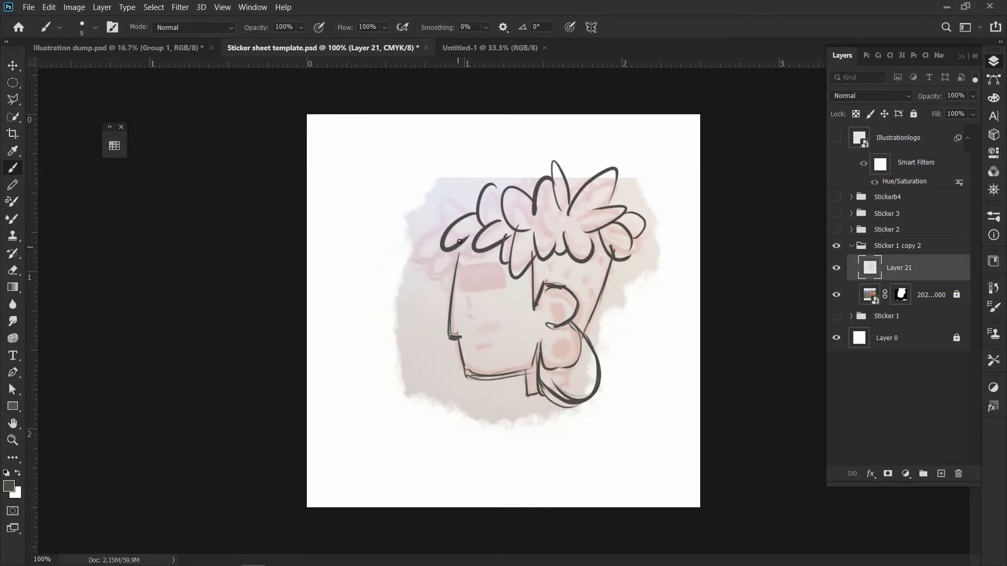
mouse_move(561, 289)
mouse_down()
mouse_move(569, 296)
mouse_move(553, 309)
mouse_move(577, 328)
mouse_up()
mouse_move(577, 331)
mouse_down()
mouse_move(533, 391)
mouse_move(535, 347)
mouse_up()
drag(460, 344, 506, 373)
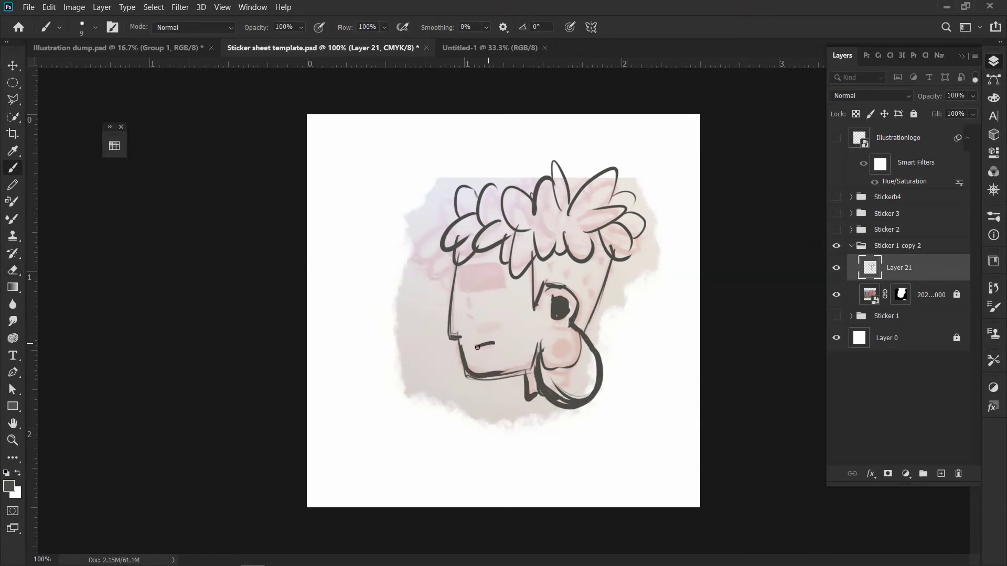
- Outline a rectangular glasses lens and redraw the jaw, neck and ear
drag(462, 269, 496, 292)
drag(465, 310, 468, 307)
drag(460, 349, 537, 399)
drag(571, 341, 584, 388)
- Erase the old ear loops and draw a stretched earlobe with an inner oval
key(e)
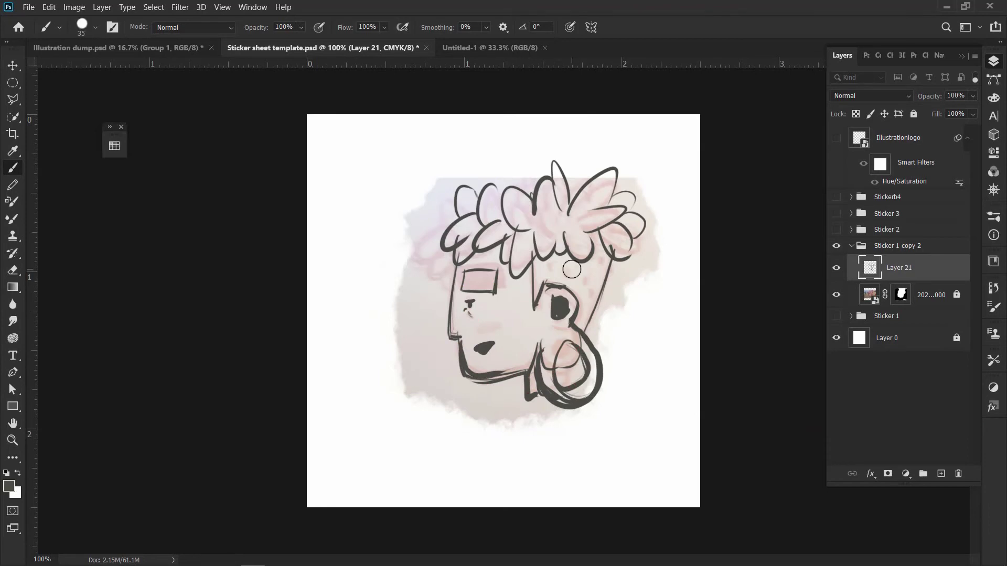
drag(598, 349, 590, 423)
mouse_move(604, 379)
mouse_down()
mouse_move(591, 415)
mouse_move(550, 404)
mouse_up()
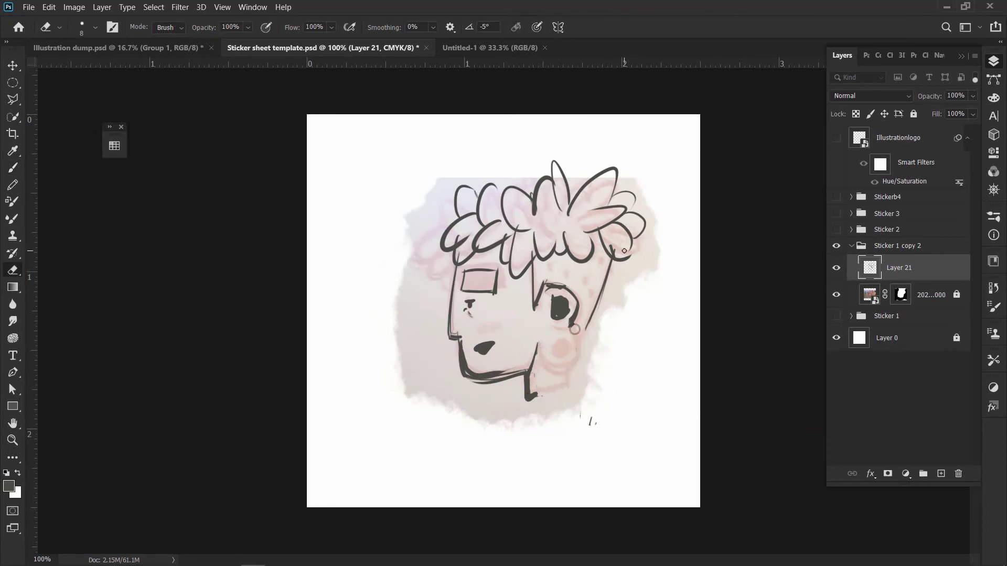
key(b)
mouse_move(569, 288)
mouse_down()
mouse_move(577, 336)
mouse_move(538, 367)
mouse_move(556, 391)
mouse_up()
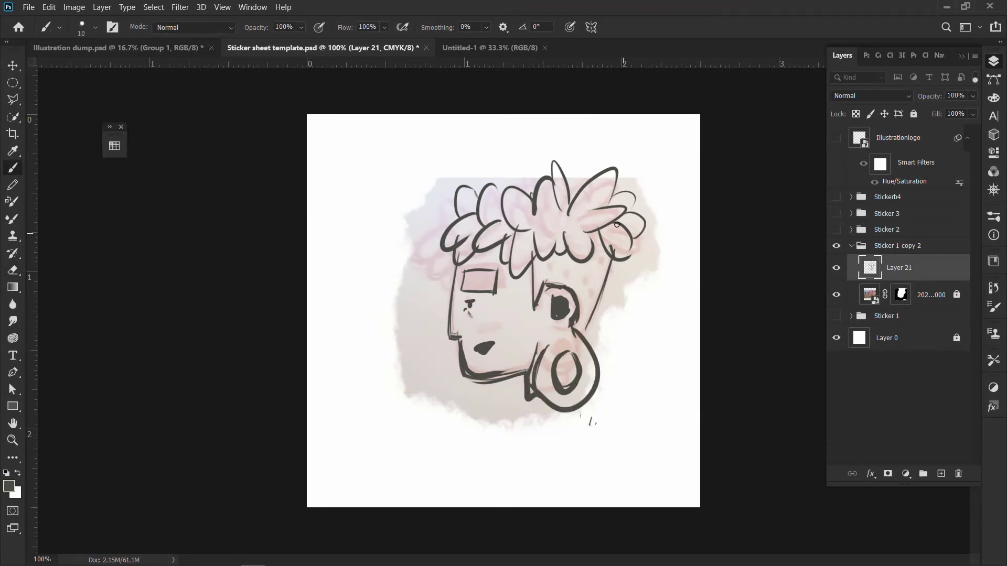
- Add a right hair curl, sweat marks and small freckle marks on the eye and cheek
drag(598, 233, 616, 263)
drag(582, 276, 585, 286)
drag(593, 304, 582, 333)
drag(546, 263, 548, 274)
drag(568, 272, 570, 282)
drag(596, 262, 597, 271)
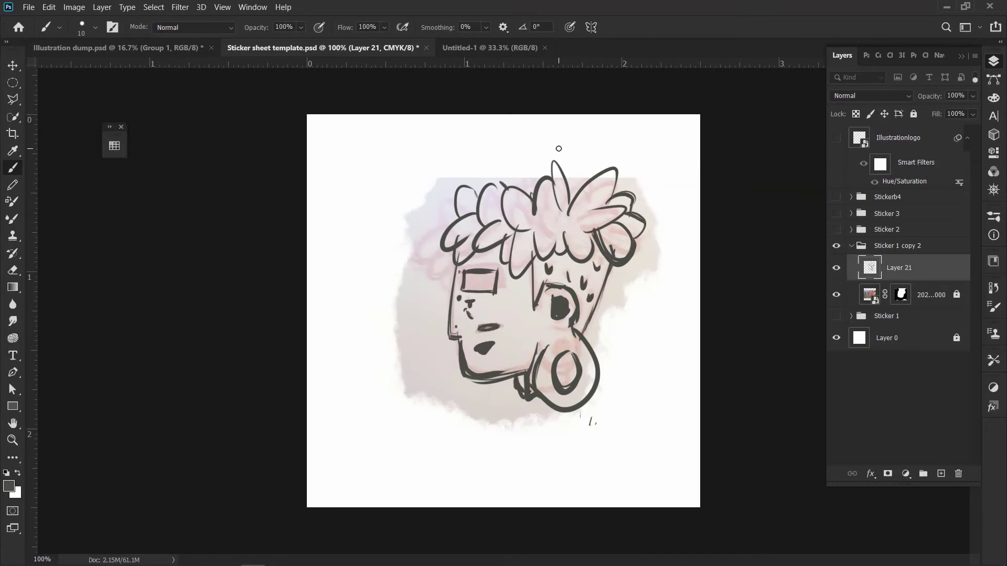
- Shift the whole sketch slightly left and add more hair curls at the top
key(ctrl+t)
drag(558, 158, 537, 157)
key(Return)
drag(524, 212, 561, 167)
mouse_move(557, 199)
mouse_down()
mouse_move(591, 189)
mouse_move(488, 179)
mouse_up()
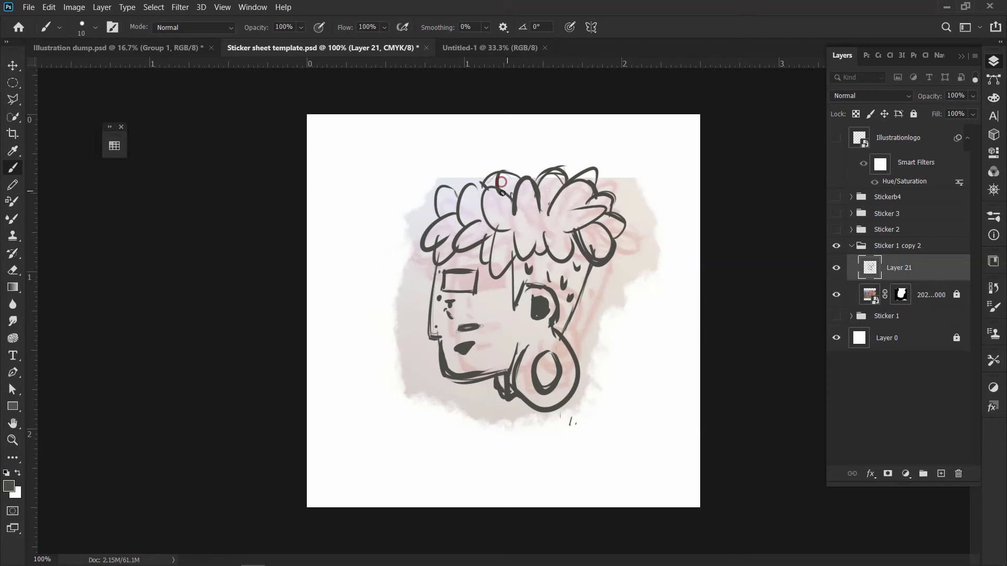
- Tidy the top hair, draw an inner loop in the earring and fill the glasses lens dark
key(e)
drag(585, 176, 576, 172)
key(b)
drag(511, 283, 525, 294)
key(e)
key(b)
drag(556, 353, 538, 380)
mouse_move(436, 268)
mouse_down()
mouse_move(477, 291)
mouse_move(468, 285)
mouse_up()
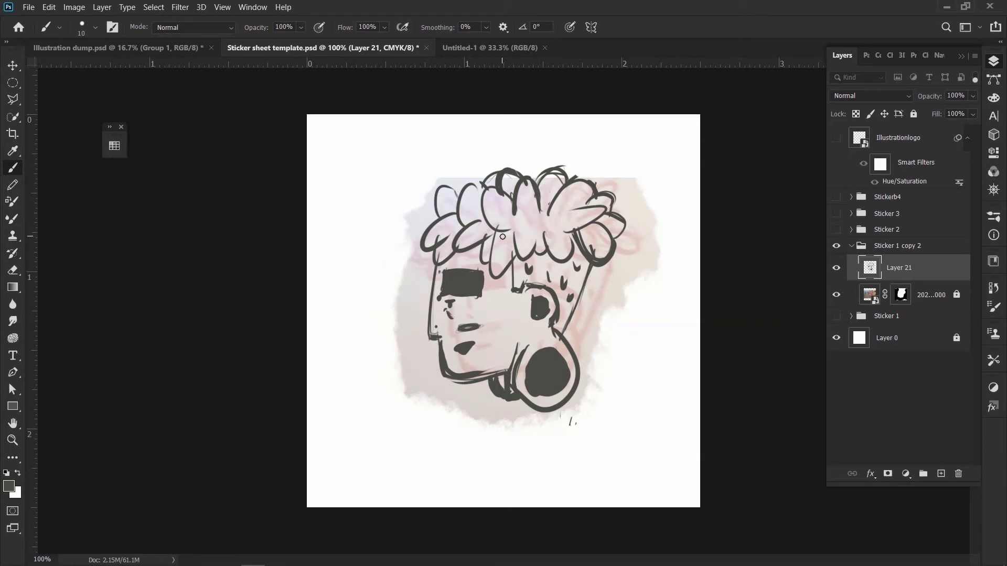
- Add a new layer above the sketch and lower the sketch layer's opacity
key(e)
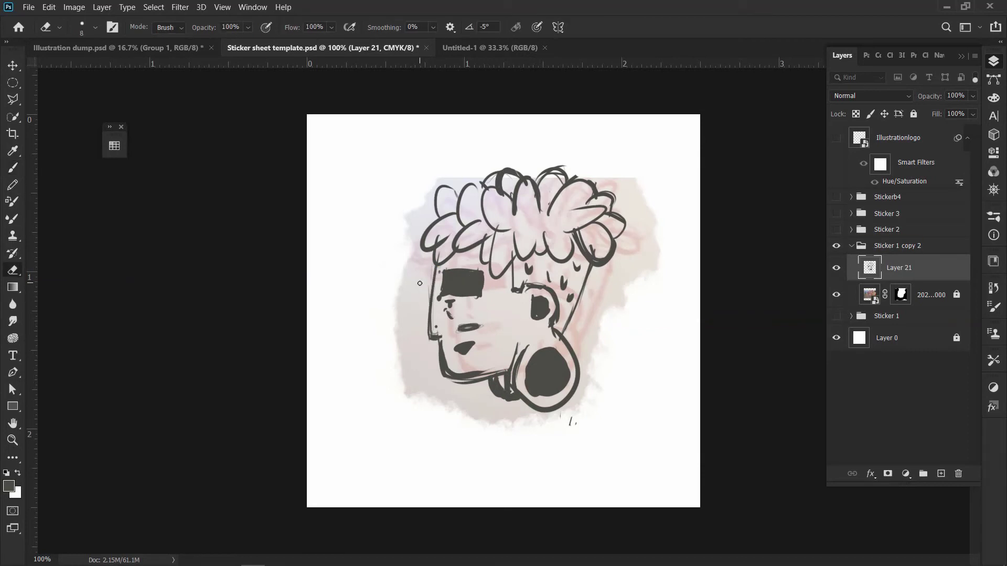
key(ctrl+shift+alt+n)
key(alt+bracketleft)
key(5)
key(alt+bracketright)
- Choose black from the swatches and hide the reference photo layer
key(b)
click(113, 146)
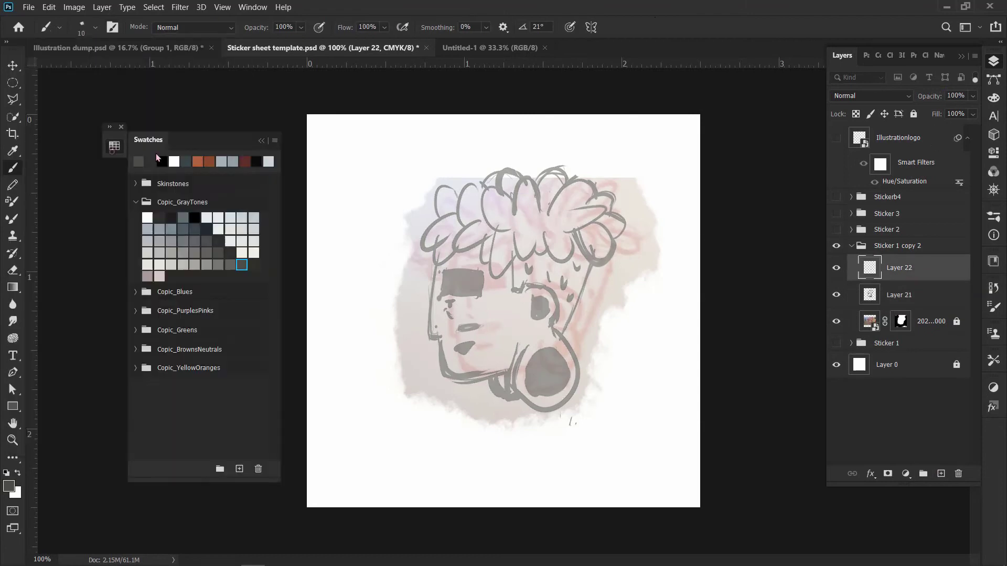
click(161, 161)
click(836, 321)
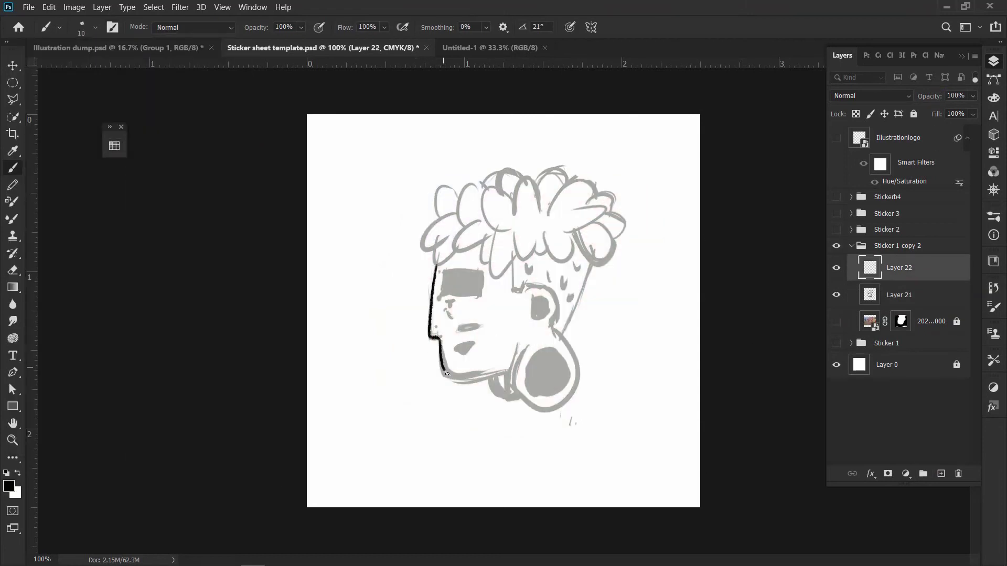
- Ink the jawline, ear, back of the head and hair fringe in black
drag(446, 374, 509, 381)
drag(556, 322, 526, 346)
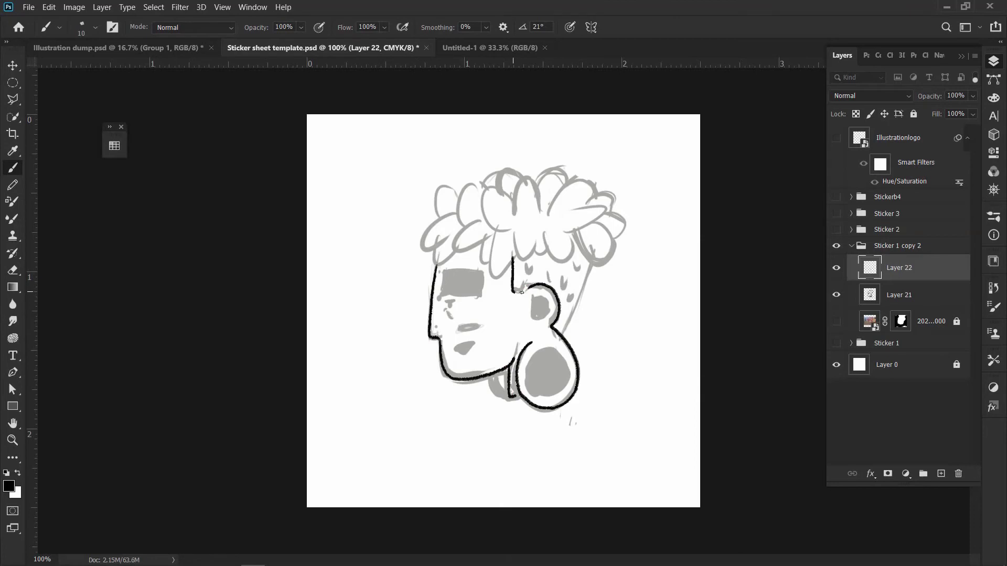
drag(589, 269, 559, 336)
drag(574, 223, 590, 265)
key(ctrl+z)
- Ink the hair curls across the top and left side, plus the inner ear outline
mouse_move(435, 265)
mouse_down()
mouse_move(496, 231)
mouse_move(567, 266)
mouse_move(598, 212)
mouse_move(593, 180)
mouse_up()
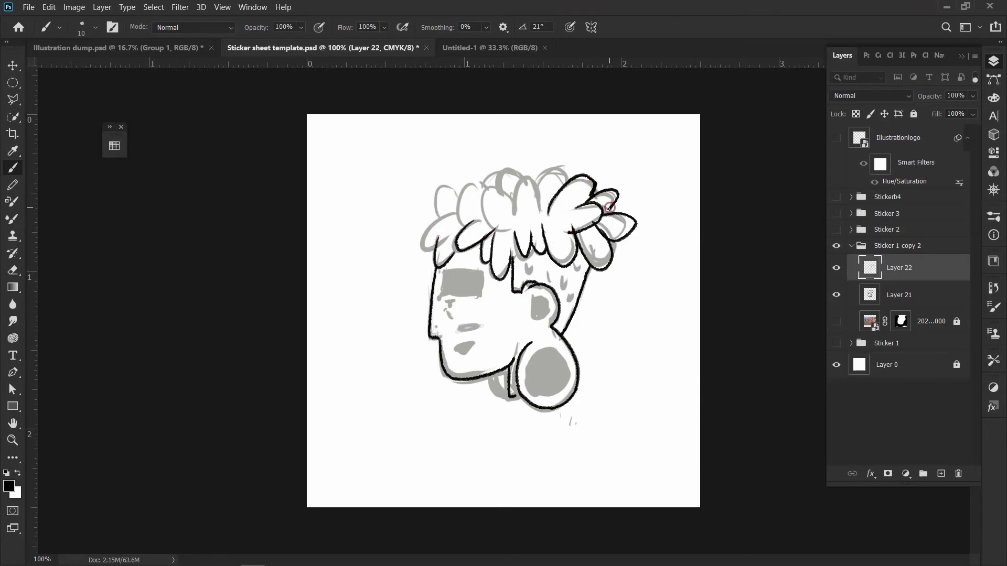
mouse_move(517, 213)
mouse_down()
mouse_move(542, 213)
mouse_move(569, 168)
mouse_up()
mouse_move(477, 231)
mouse_down()
mouse_move(522, 173)
mouse_move(459, 181)
mouse_up()
drag(454, 215, 414, 254)
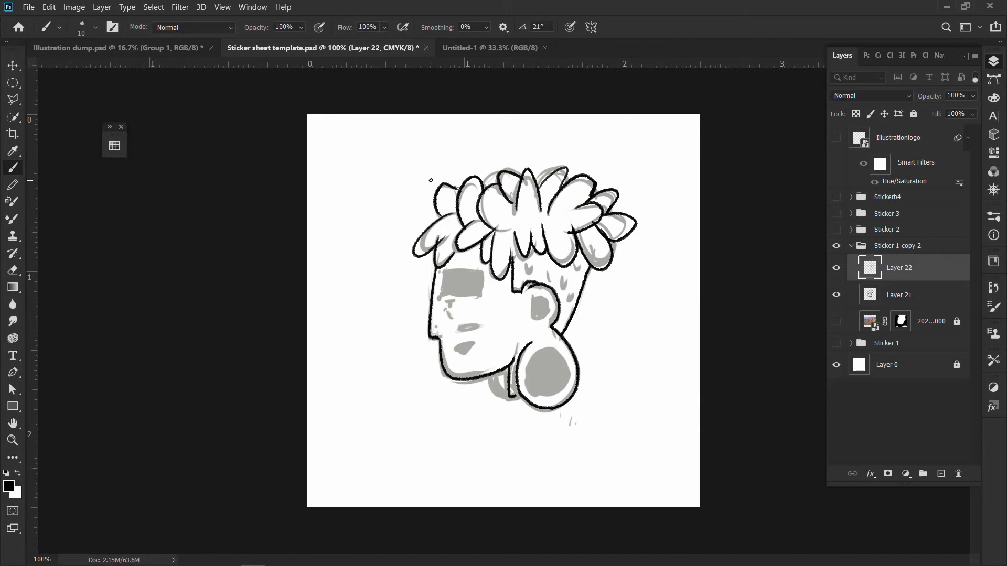
drag(534, 300, 535, 310)
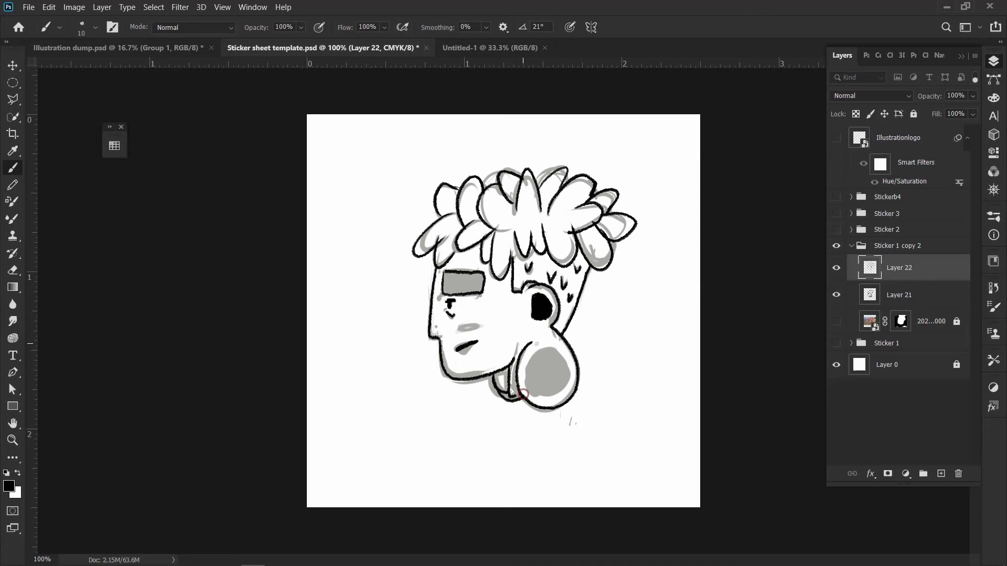
key(ctrl+z)
key(ctrl+z)
- Zoom in on the face and enlarge the brush, toggling the grey sketch layer to check
key(e)
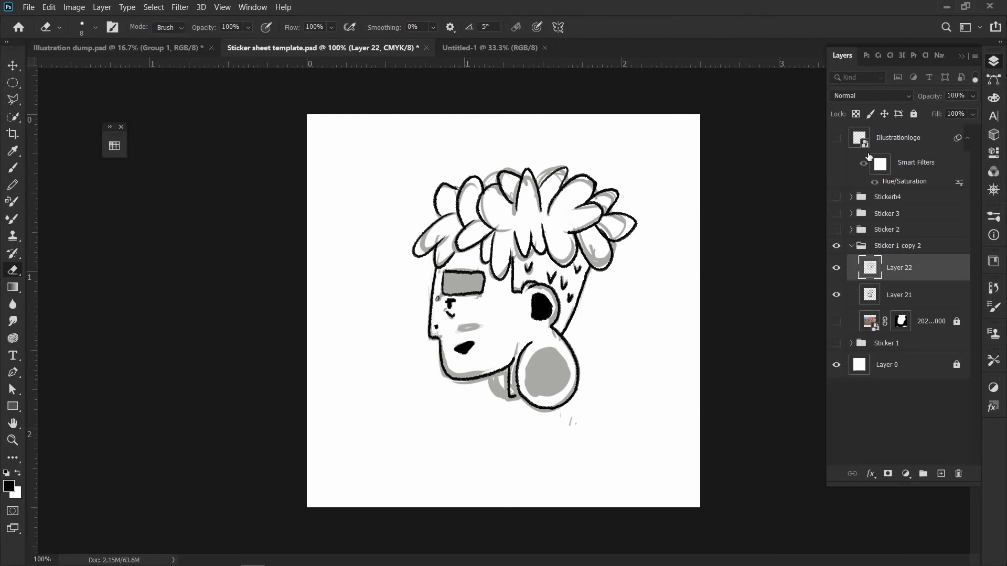
click(836, 293)
click(836, 293)
key(ctrl+plus)
key(ctrl+plus)
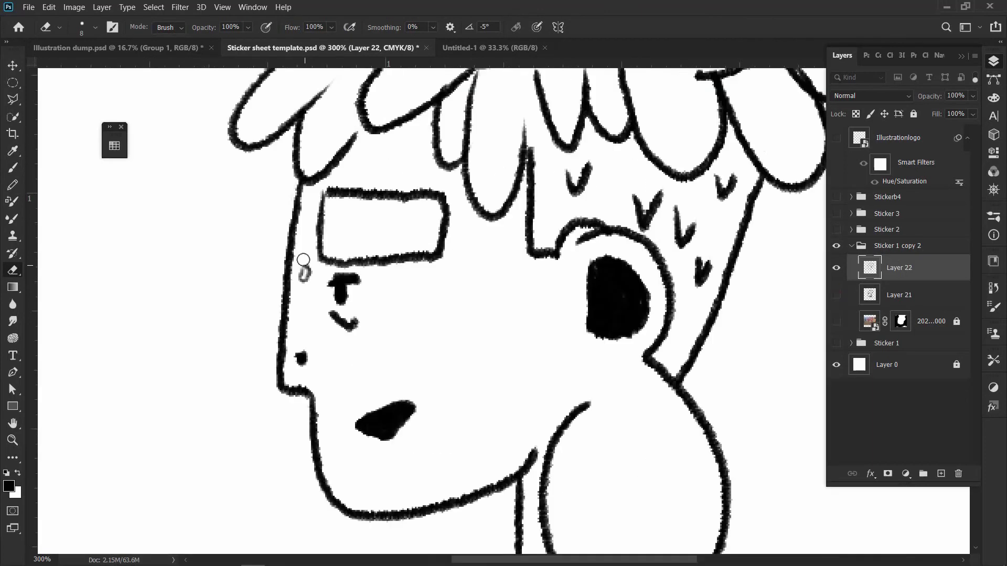
key(b)
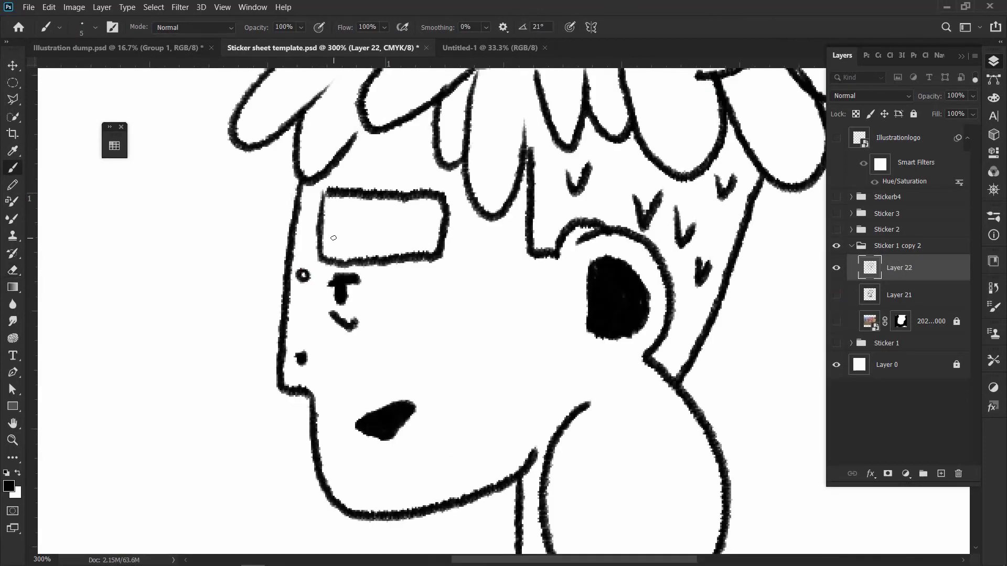
click(836, 295)
key(ctrl+z)
key(bracketright)
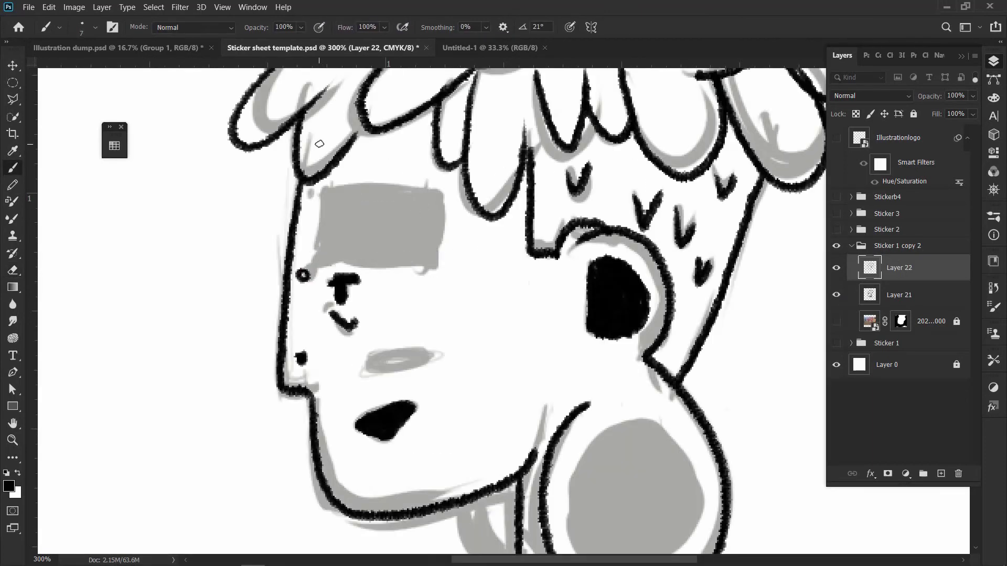
- Redraw the glasses outline and right head contour in black, then zoom out to 200%
drag(321, 189, 440, 256)
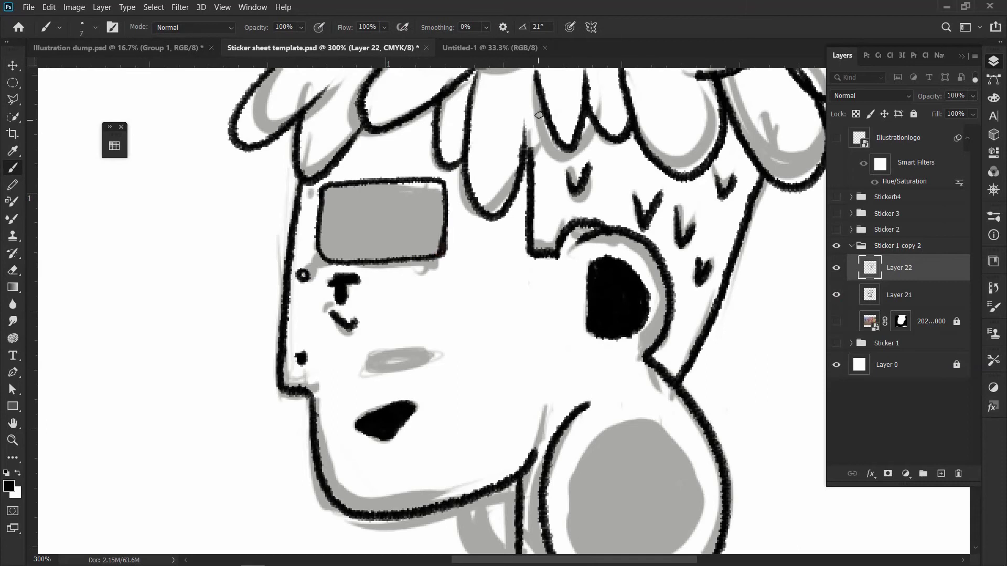
key(ctrl+z)
drag(683, 320, 682, 339)
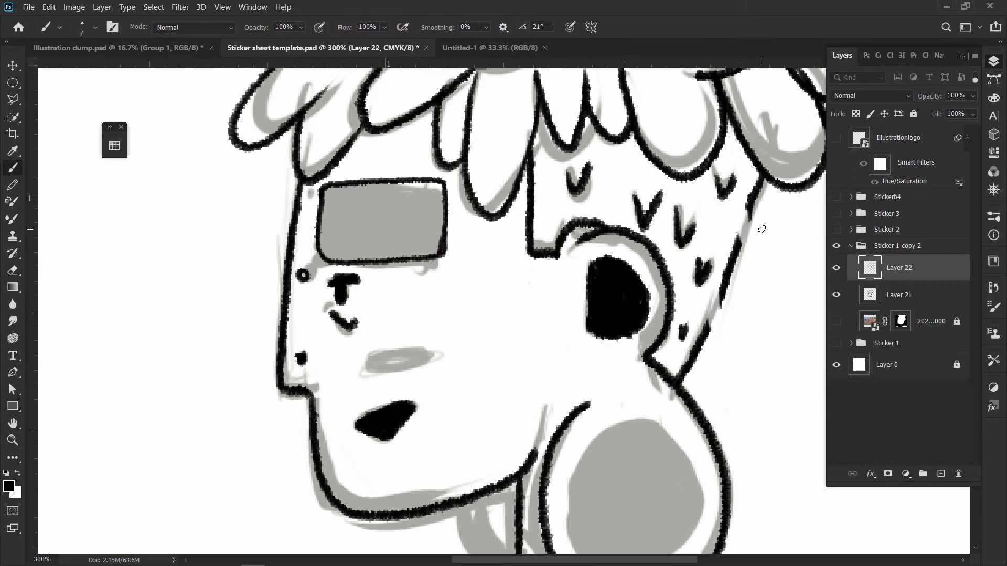
drag(749, 211, 705, 338)
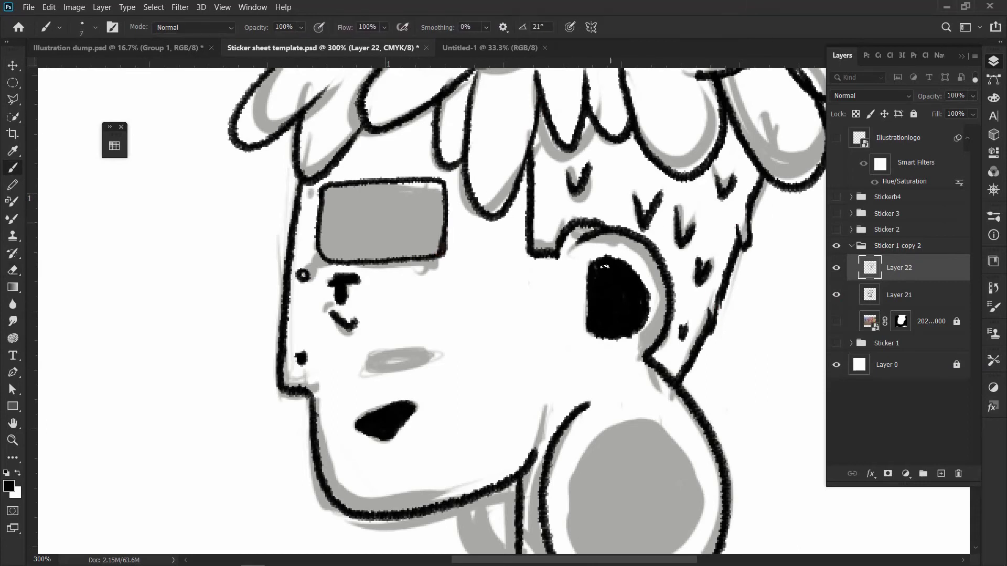
key(F7)
scroll(604, 267, up, 3)
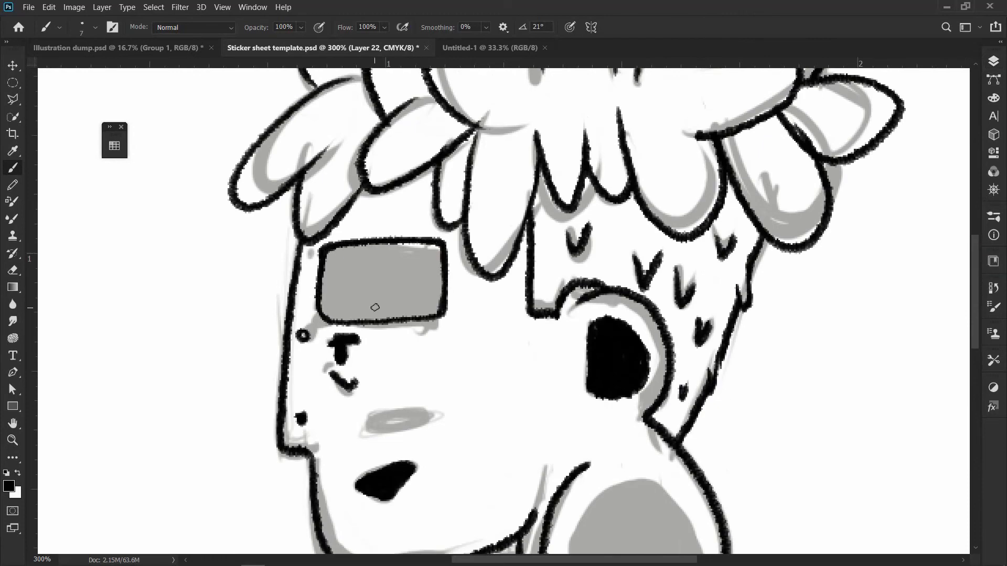
key(ctrl+minus)
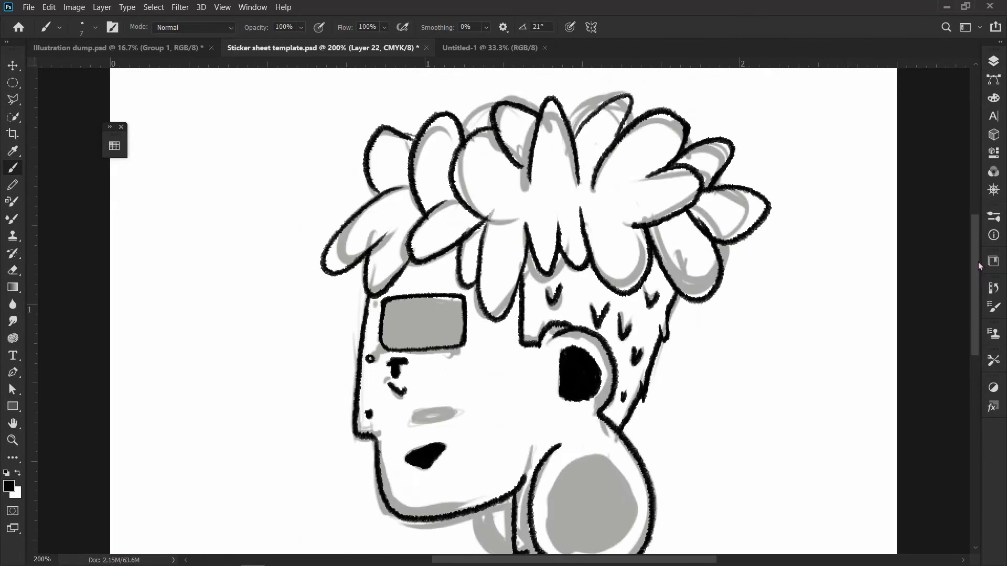
key(F7)
- Hide the grey fills and paint dark maroon Skinstones skin around the ear
click(898, 294)
click(836, 321)
click(114, 146)
click(137, 184)
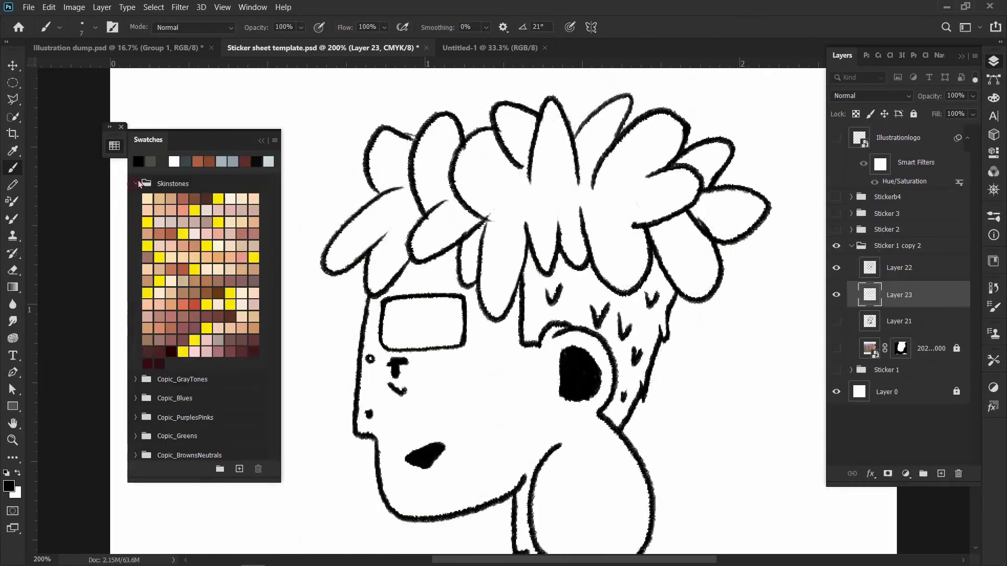
click(183, 245)
click(230, 316)
key(bracketright)
key(bracketright)
key(bracketright)
mouse_move(556, 330)
mouse_down()
mouse_move(569, 457)
mouse_move(611, 367)
mouse_move(551, 393)
mouse_move(547, 449)
mouse_up()
- Paint the maroon skin across the face and neck
key(F7)
scroll(548, 449, down, 3)
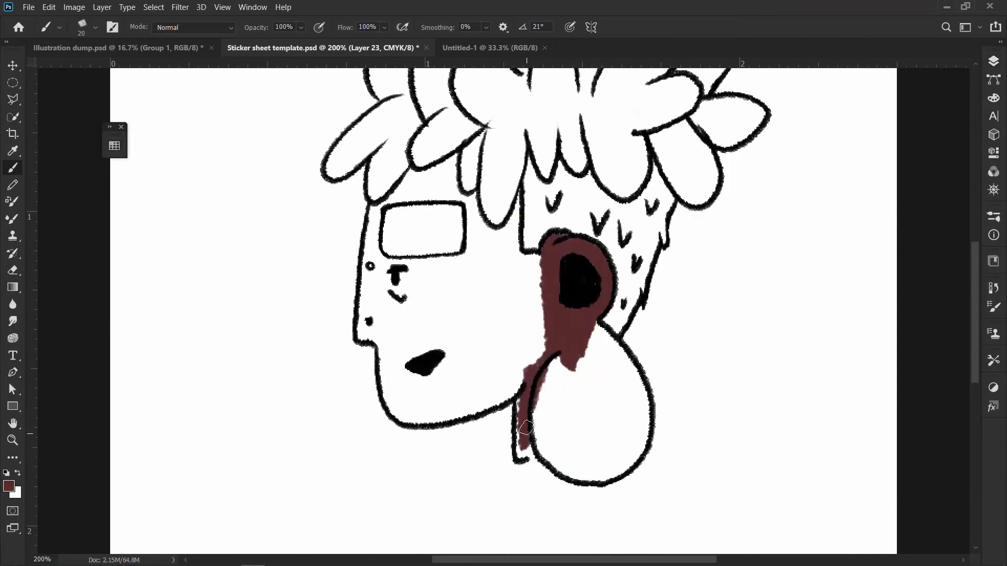
mouse_move(545, 351)
mouse_down()
mouse_move(524, 462)
mouse_move(595, 472)
mouse_move(630, 340)
mouse_move(598, 336)
mouse_move(577, 451)
mouse_move(602, 428)
mouse_move(478, 362)
mouse_move(397, 278)
mouse_move(419, 325)
mouse_move(386, 367)
mouse_move(415, 294)
mouse_move(371, 213)
mouse_move(488, 225)
mouse_move(449, 185)
mouse_move(414, 273)
mouse_move(435, 194)
mouse_up()
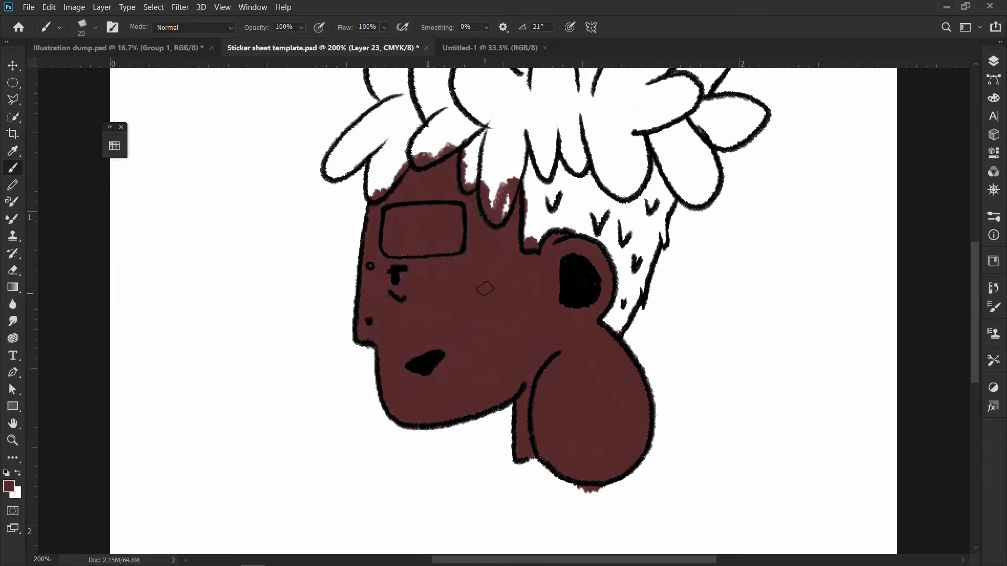
key(F6)
key(F7)
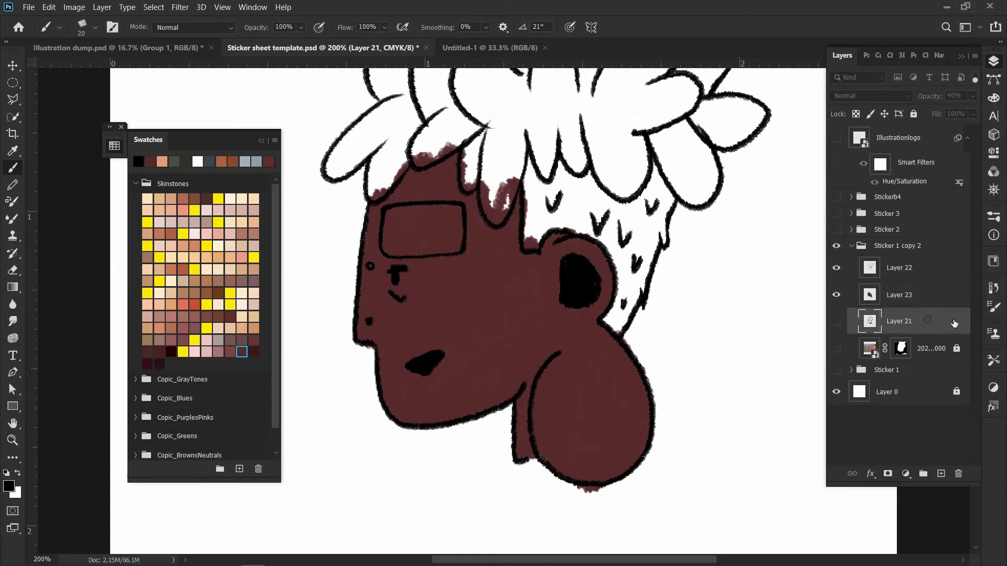
- Draw a black ring inside the earring on the outline layer and erase the stray chin line
key(alt+bracketright)
key(bracketleft)
key(d)
drag(596, 375, 596, 362)
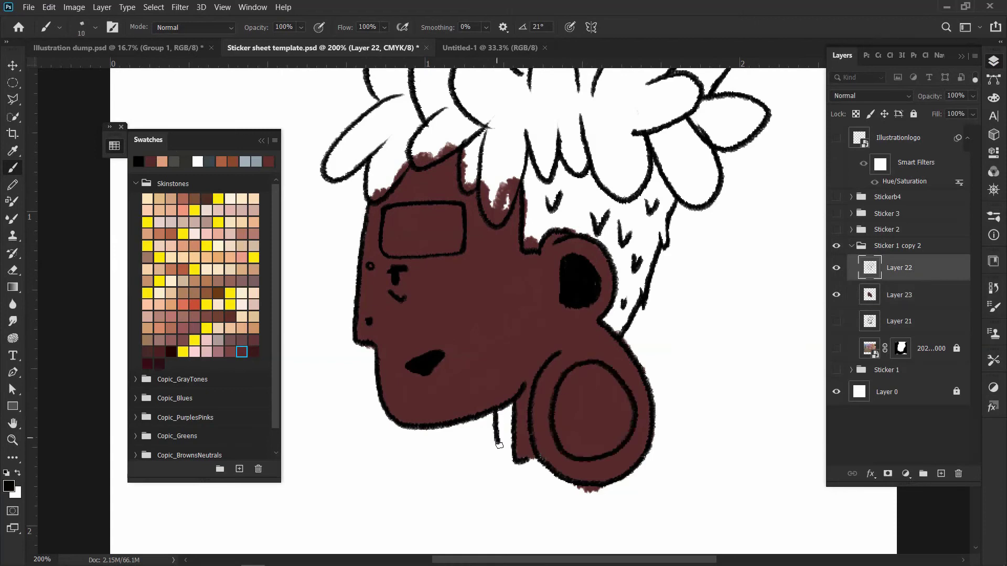
key(e)
drag(500, 456, 494, 412)
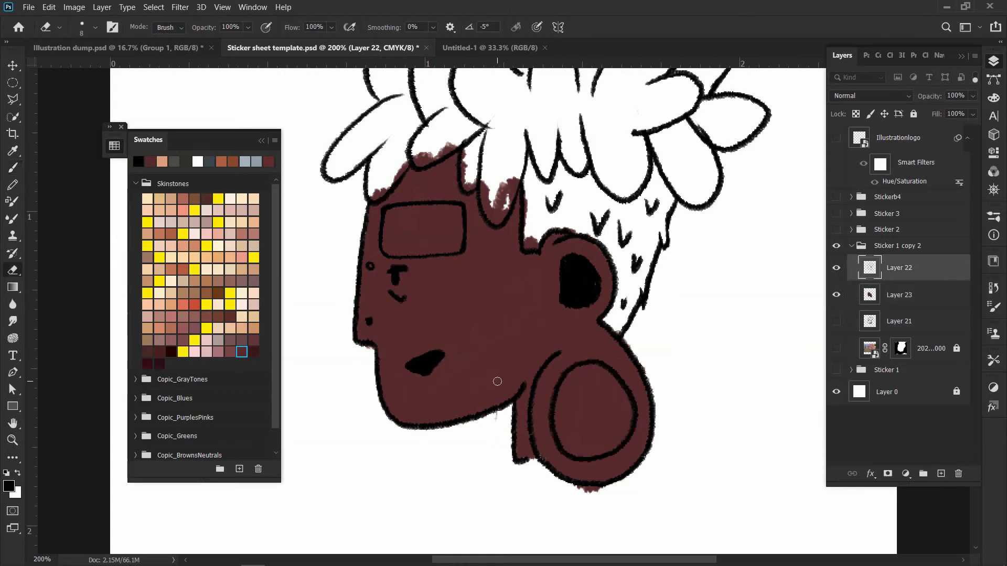
- Pick a pale yellow from the Copic_YellowOranges swatches
click(136, 184)
click(136, 278)
click(135, 279)
click(136, 296)
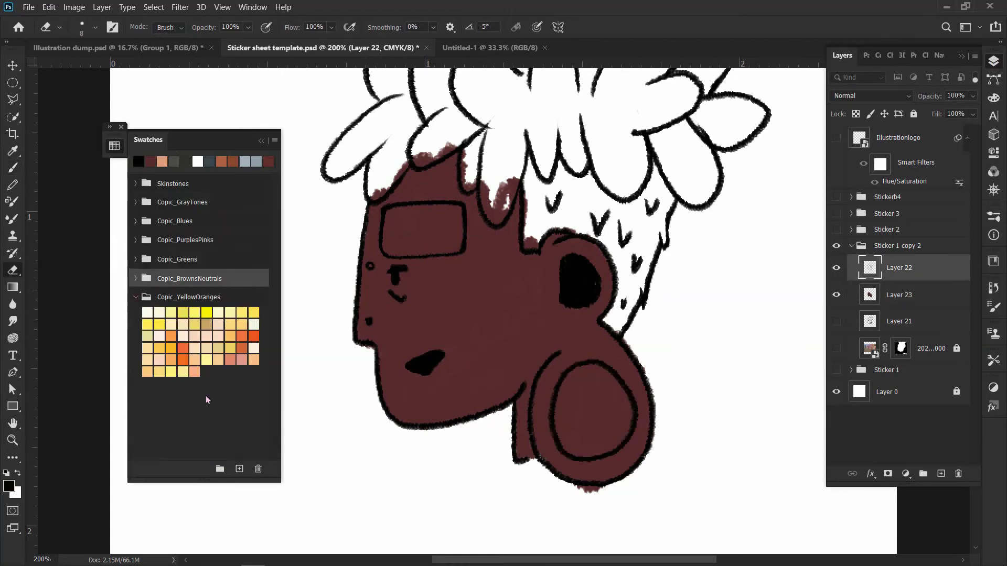
click(230, 336)
- Paint pale yellow into the middle and right hair locks on the colour fill layer
click(899, 294)
key(b)
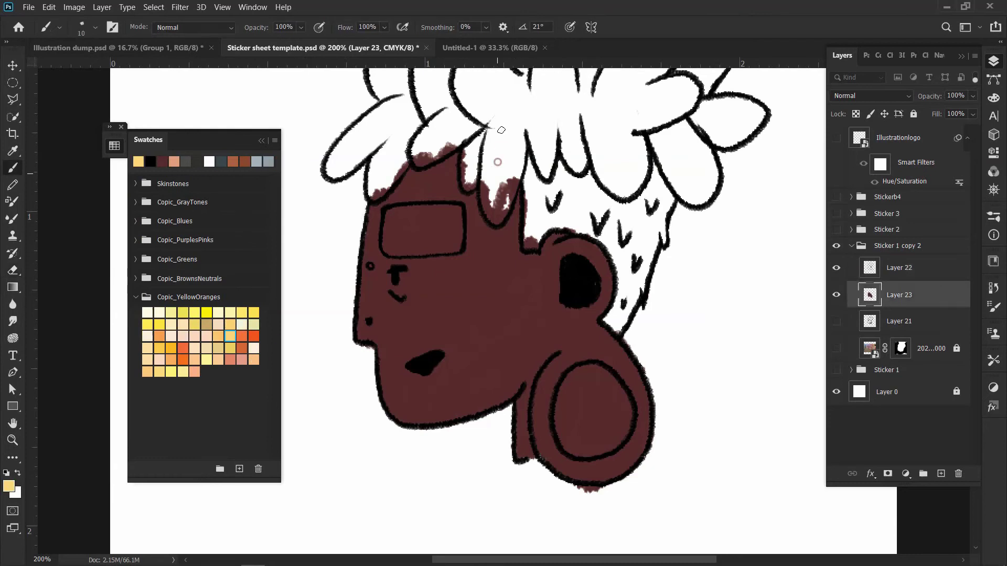
drag(490, 126, 493, 221)
mouse_move(522, 129)
mouse_down()
mouse_move(496, 222)
mouse_move(527, 100)
mouse_move(550, 163)
mouse_up()
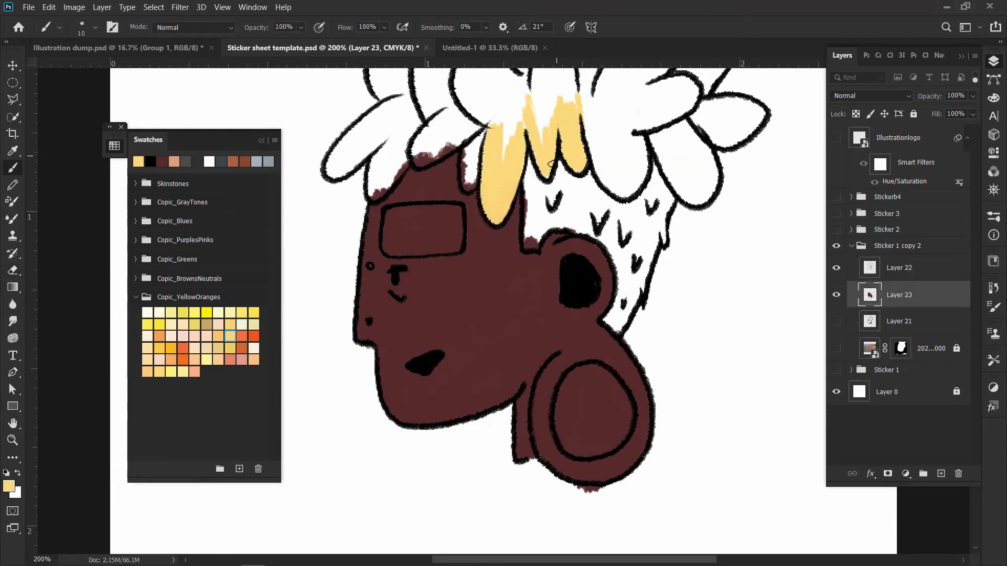
scroll(577, 236, up, 5)
mouse_move(592, 226)
mouse_down()
mouse_move(637, 320)
mouse_move(614, 194)
mouse_up()
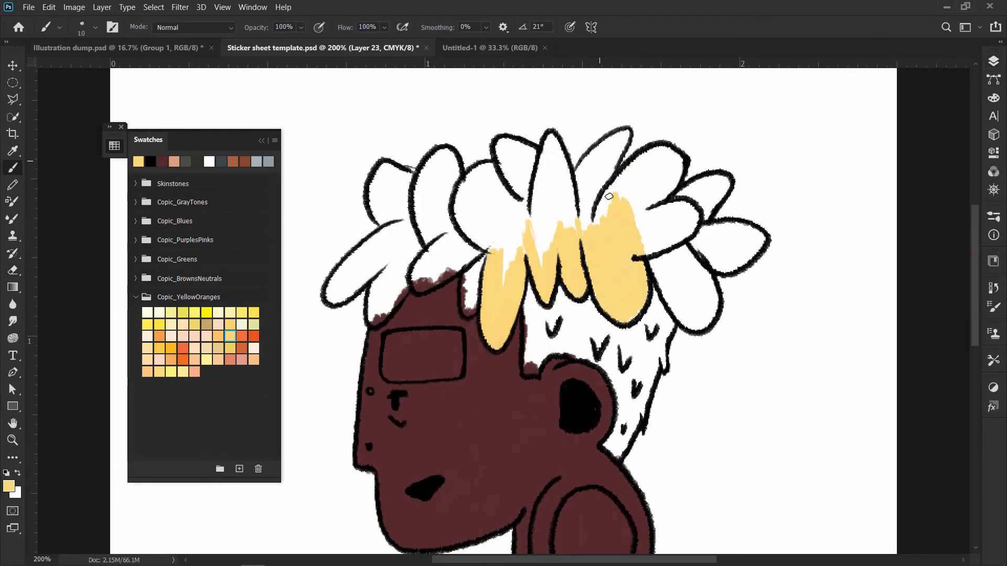
mouse_move(645, 158)
mouse_down()
mouse_move(601, 153)
mouse_move(621, 131)
mouse_up()
mouse_move(558, 152)
mouse_down()
mouse_move(551, 262)
mouse_move(554, 145)
mouse_up()
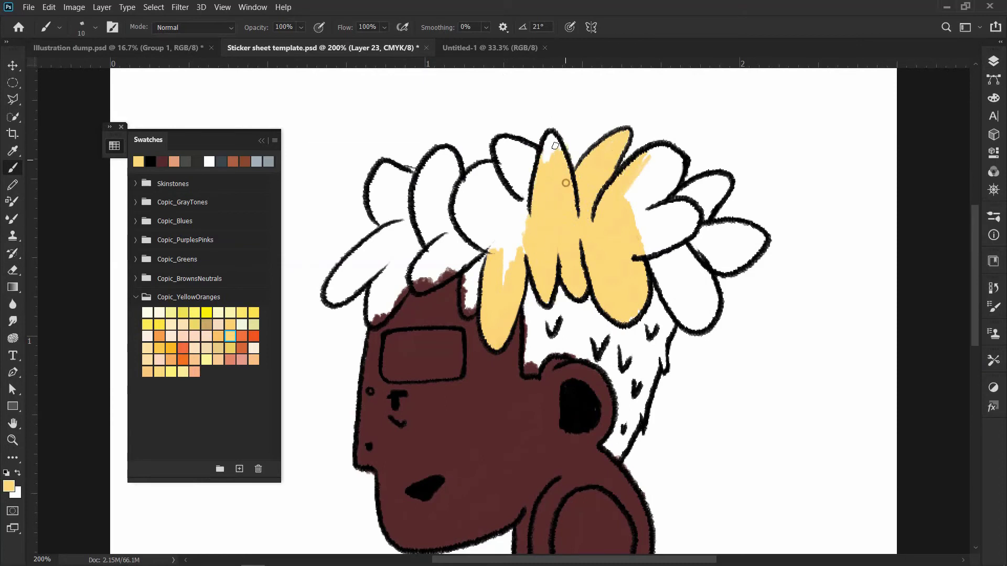
mouse_move(716, 265)
mouse_down()
mouse_move(698, 338)
mouse_move(660, 236)
mouse_up()
- With the Hard Round Pressure Size brush, fill the remaining hair locks and glasses yellow
click(59, 27)
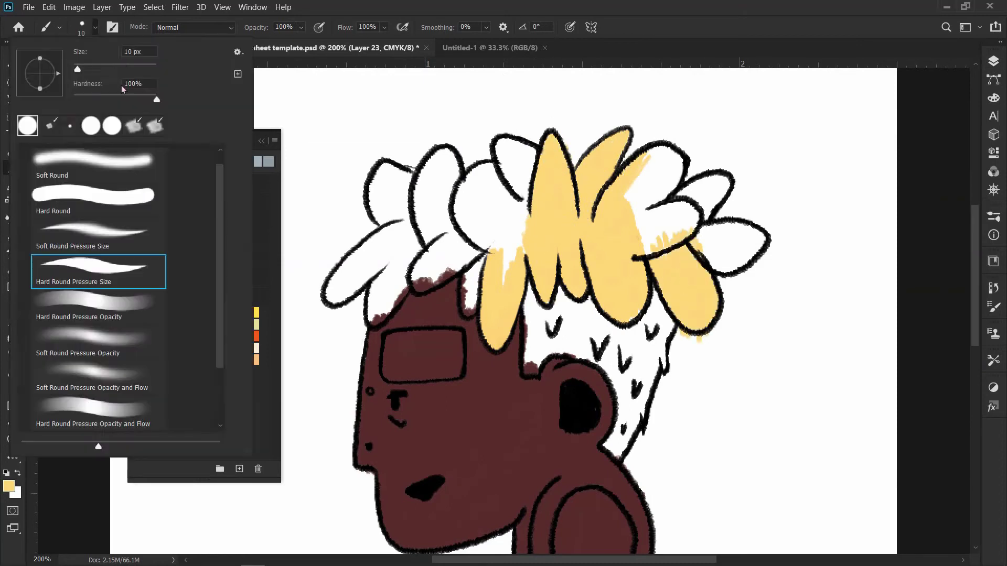
double_click(99, 269)
drag(729, 178, 708, 182)
drag(676, 246, 650, 157)
key(bracketright)
key(bracketright)
key(bracketright)
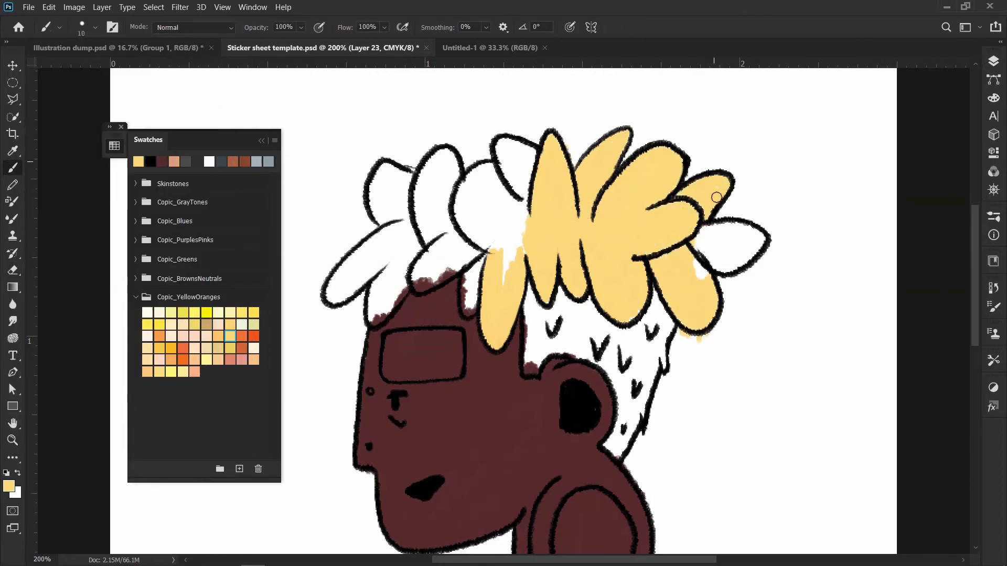
mouse_move(755, 242)
mouse_down()
mouse_move(643, 256)
mouse_move(464, 206)
mouse_move(472, 293)
mouse_move(393, 220)
mouse_move(377, 311)
mouse_move(395, 190)
mouse_move(388, 163)
mouse_up()
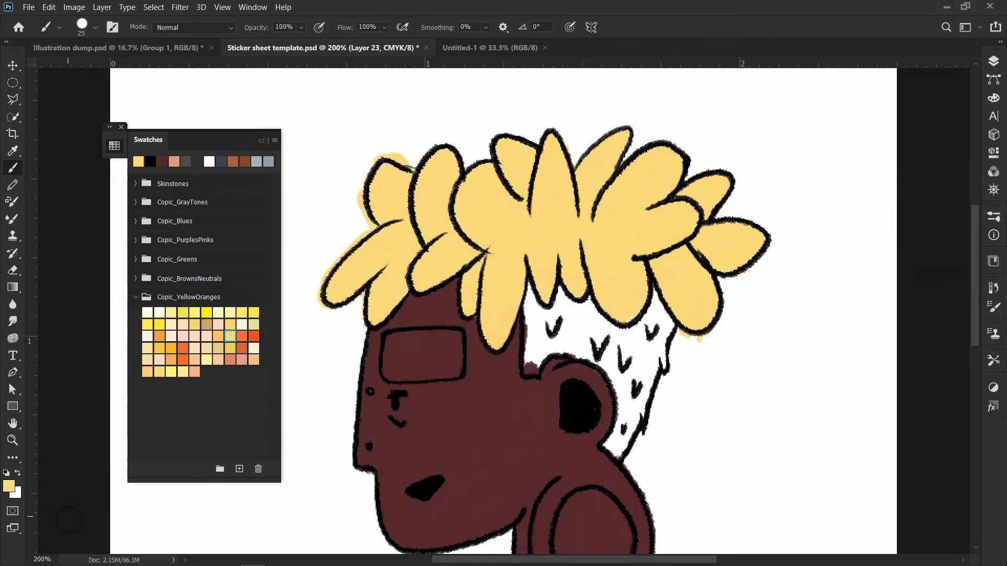
mouse_move(412, 370)
mouse_down()
mouse_move(427, 344)
mouse_move(456, 362)
mouse_up()
- Paint the short hair at the back of the head orange
click(218, 336)
mouse_move(655, 325)
mouse_down()
mouse_move(629, 435)
mouse_move(529, 286)
mouse_move(619, 335)
mouse_move(635, 391)
mouse_up()
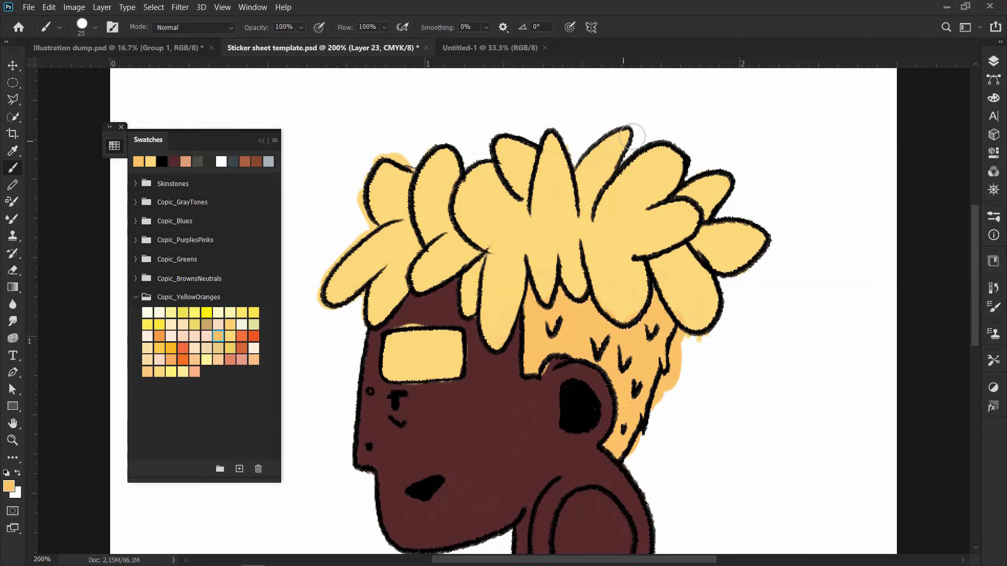
key(bracketleft)
key(bracketleft)
key(bracketleft)
scroll(695, 218, down, 5)
- Cover the forehead hair edge with sampled skin and shade the neck darker brown
click(161, 291)
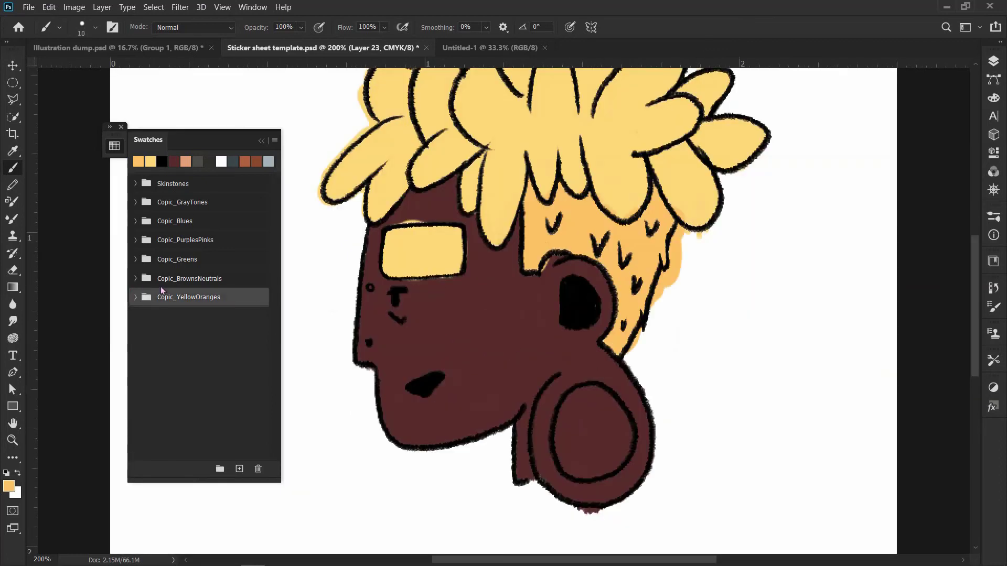
alt+click(417, 215)
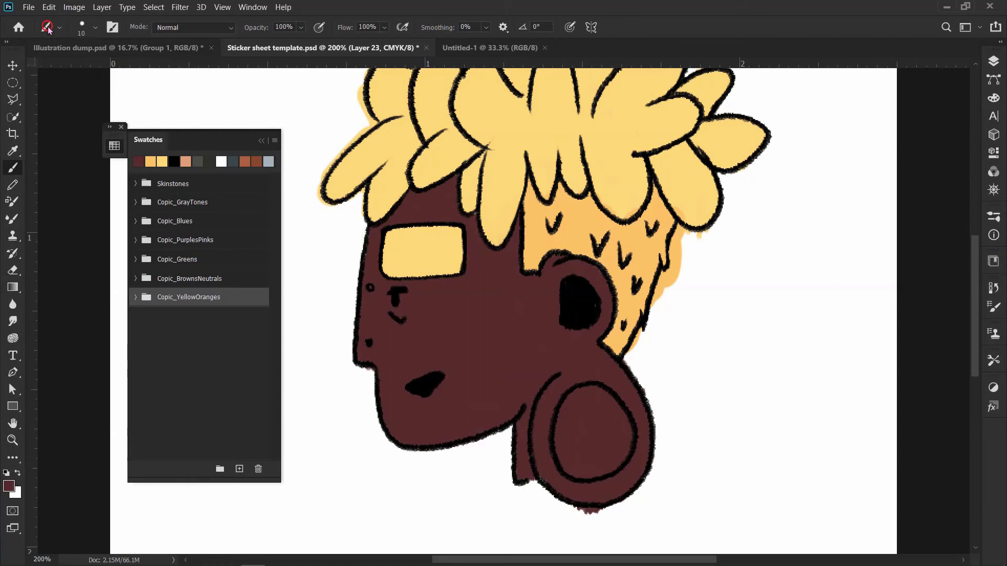
drag(522, 26, 533, 27)
click(135, 297)
click(152, 346)
click(135, 296)
mouse_move(456, 180)
mouse_down()
mouse_move(478, 209)
mouse_move(372, 231)
mouse_up()
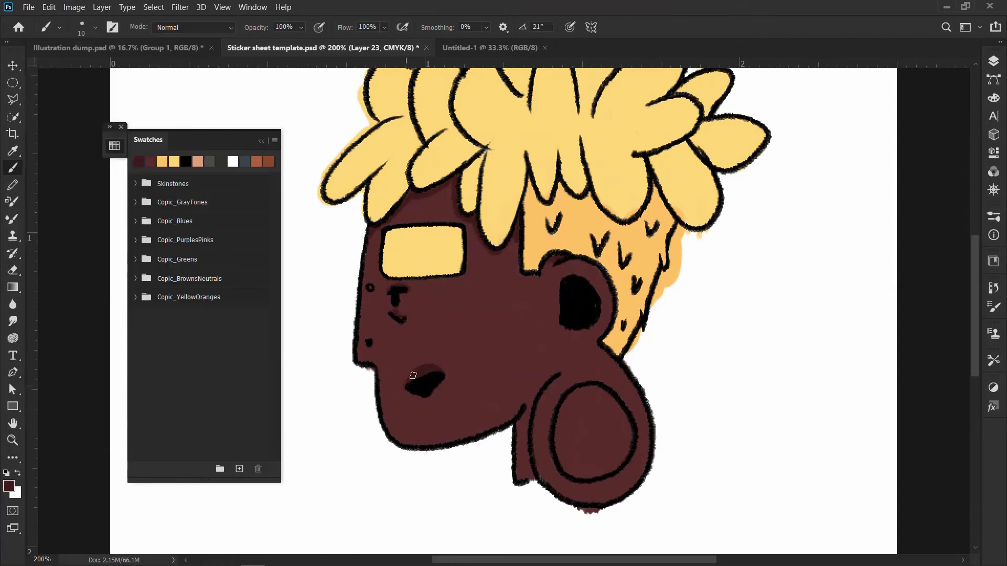
drag(521, 416, 526, 479)
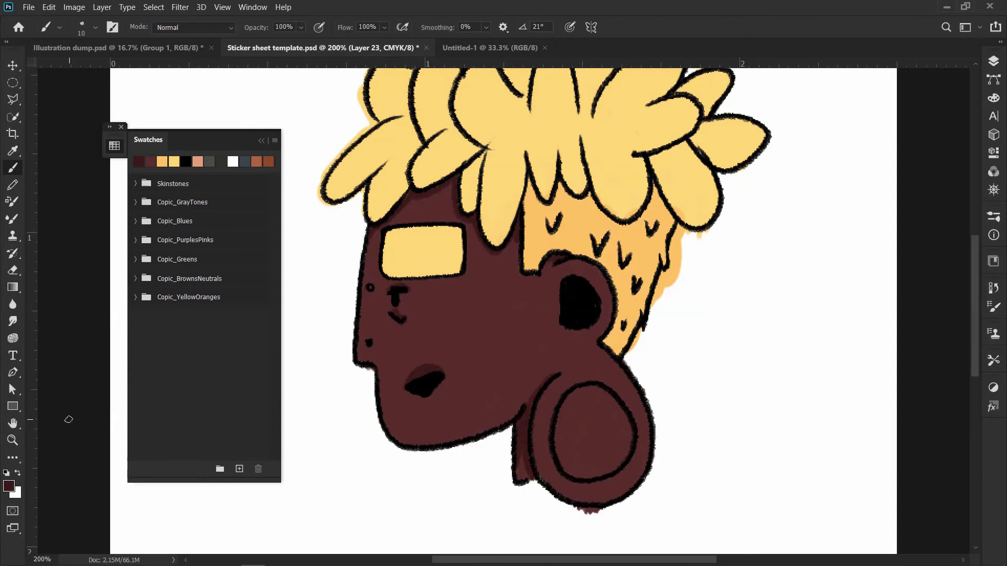
- Erase the orange spill beside the hair and the speck under the earring
key(e)
mouse_move(708, 224)
mouse_down()
mouse_move(668, 262)
mouse_move(624, 357)
mouse_up()
drag(597, 511, 583, 513)
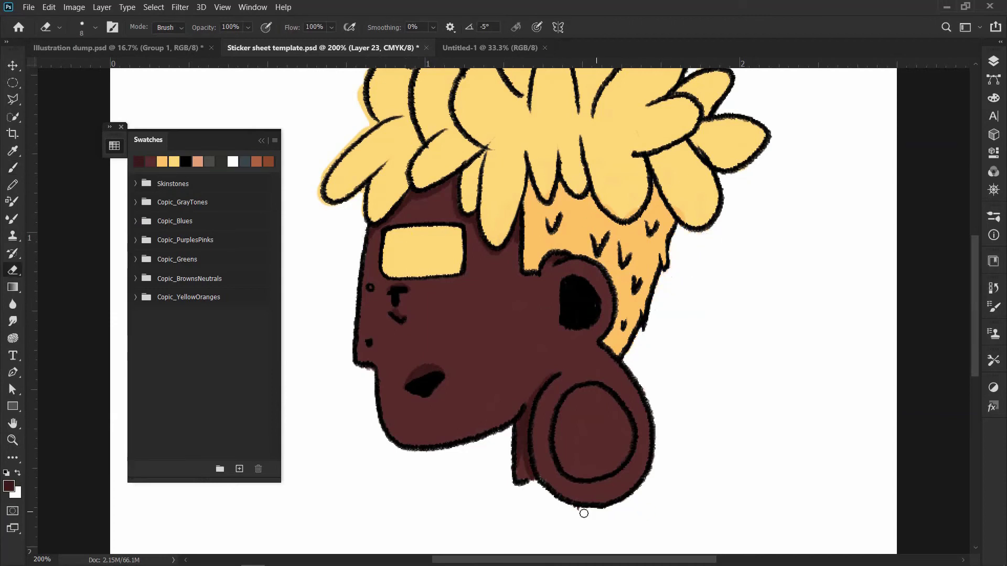
drag(325, 199, 364, 85)
scroll(550, 126, up, 3)
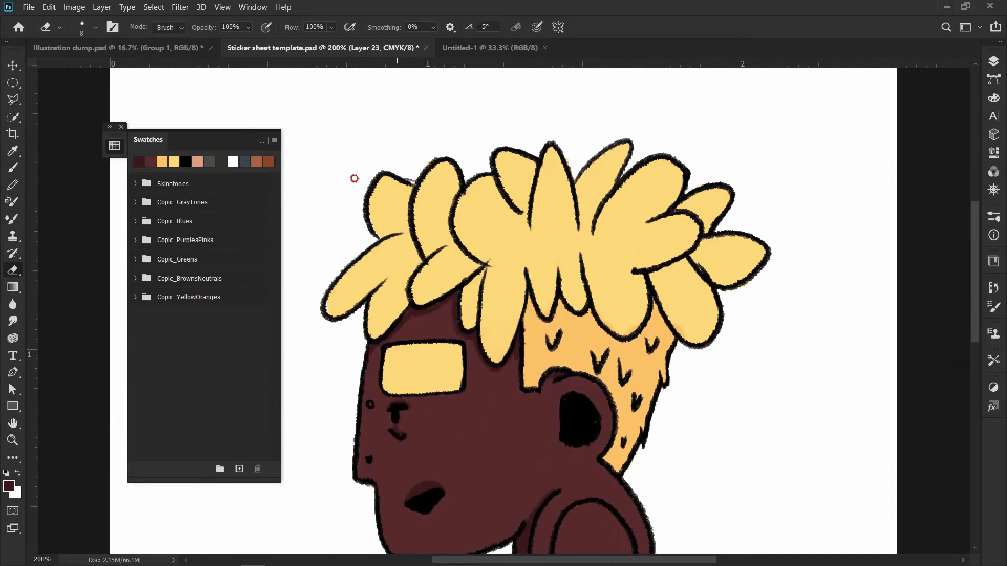
key(i)
click(692, 320)
- Brush orange shading inside the yellow hair and across its left lobes
key(b)
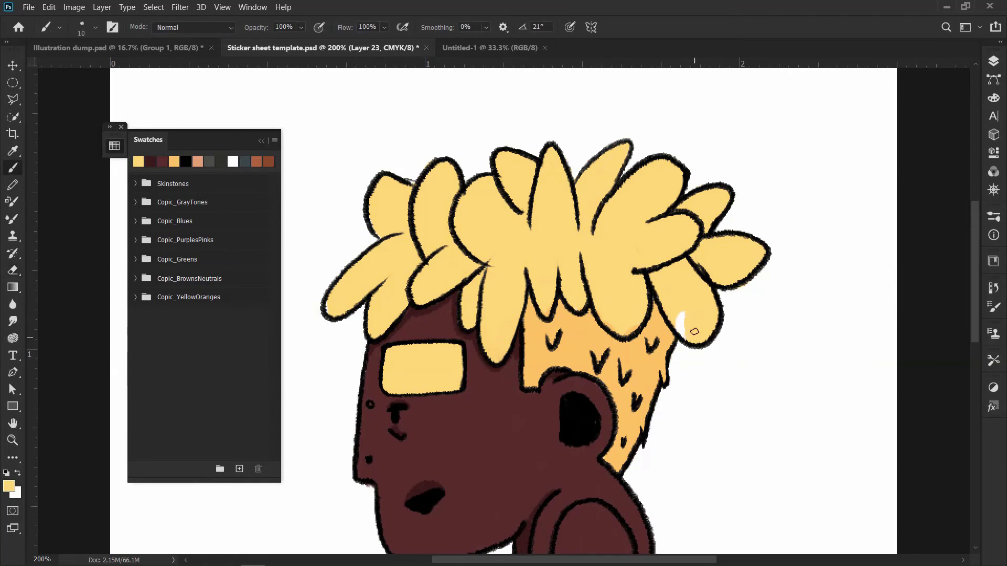
alt+click(609, 322)
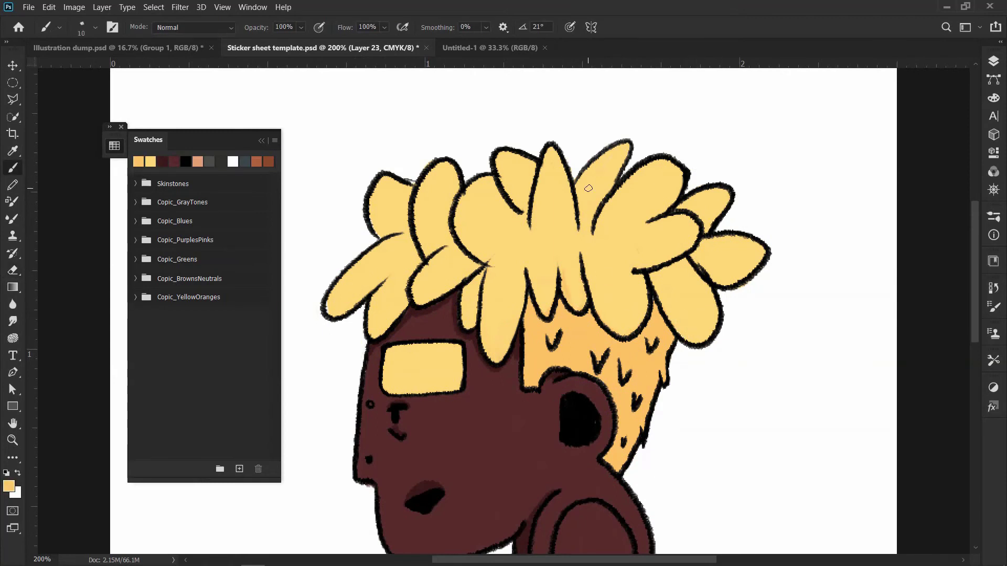
drag(577, 259, 707, 227)
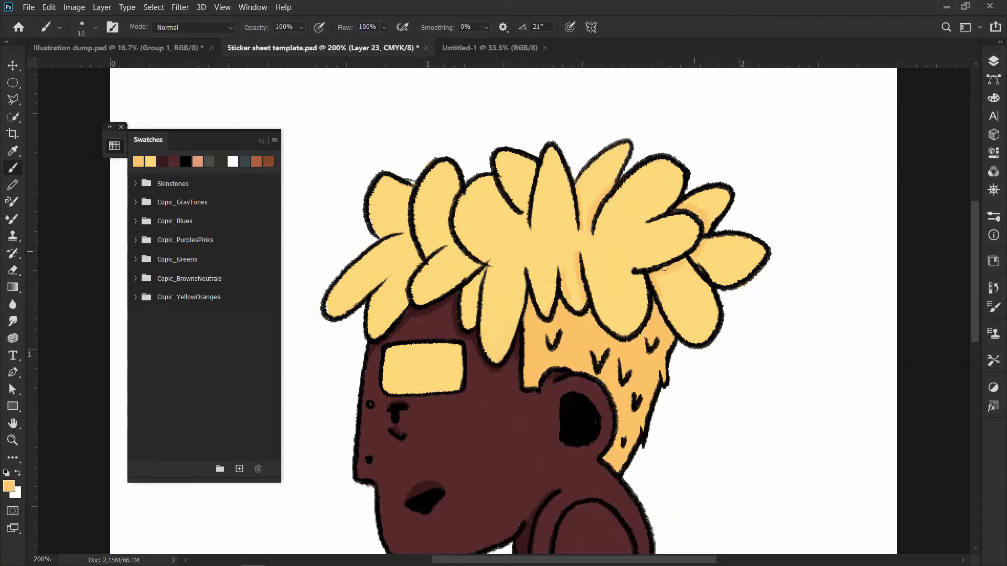
mouse_move(516, 215)
mouse_down()
mouse_move(450, 238)
mouse_move(408, 307)
mouse_up()
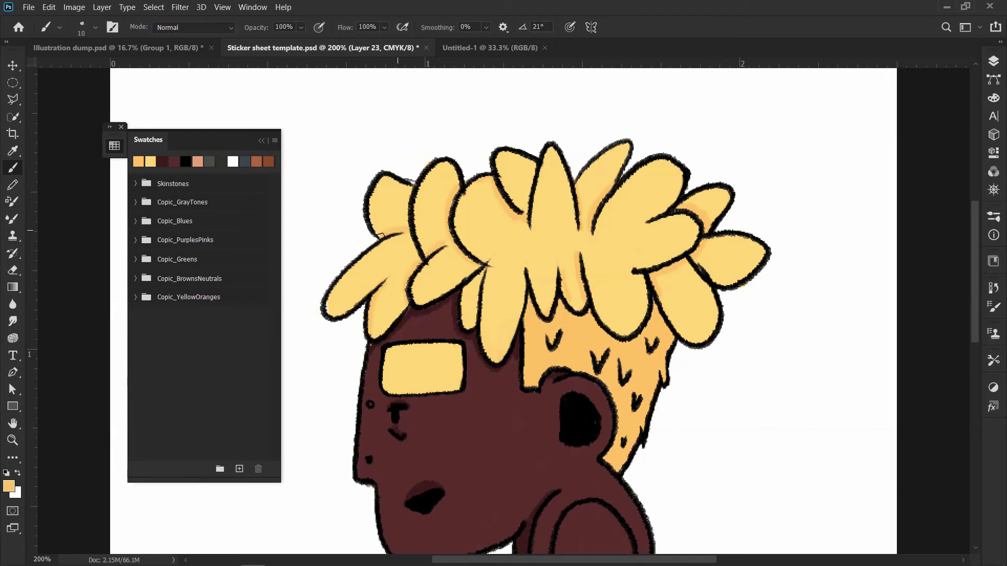
- Choose a darker orange shading colour using the swatches and Color Picker
click(135, 296)
click(114, 146)
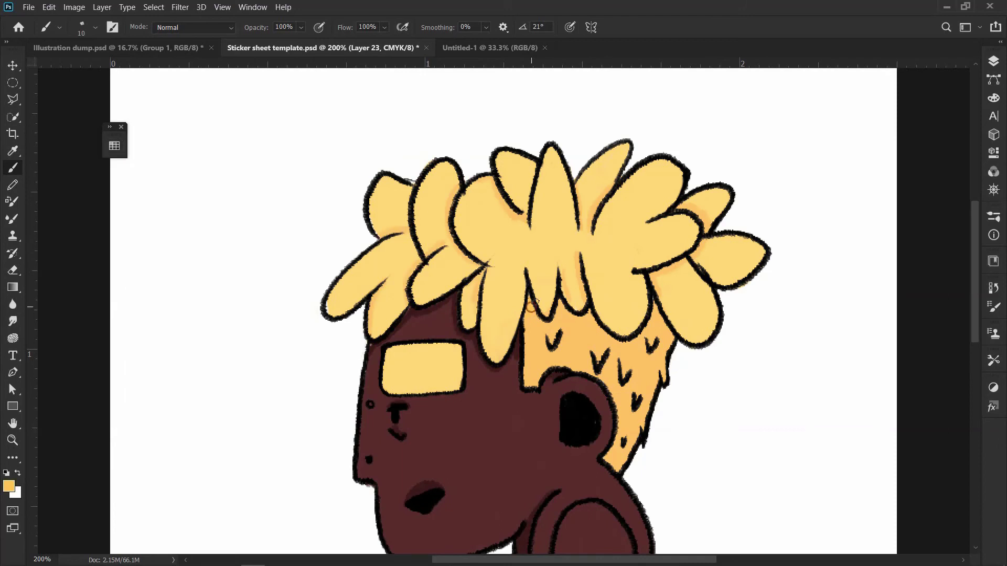
key(i)
click(8, 486)
click(841, 231)
key(b)
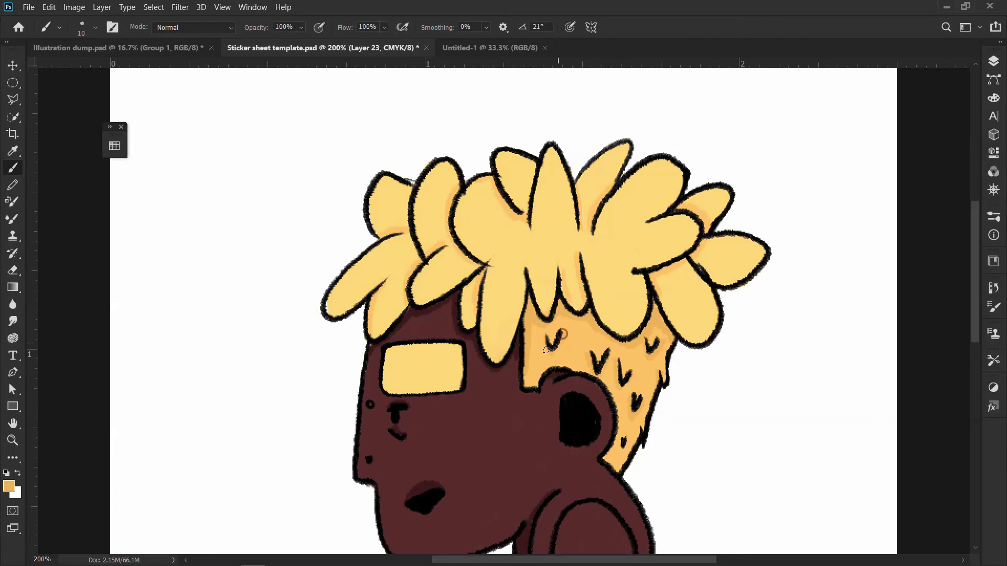
- Paint four darker diagonal stripes across the yellow glasses lens
drag(388, 350, 383, 390)
drag(417, 344, 396, 393)
mouse_move(440, 344)
mouse_down()
mouse_move(416, 394)
mouse_move(440, 378)
mouse_up()
drag(396, 371, 384, 393)
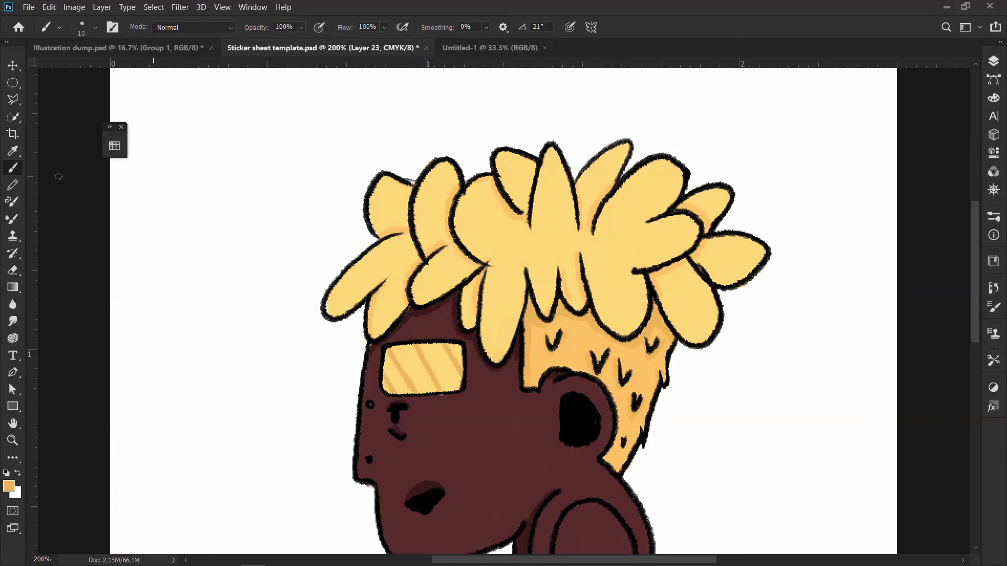
alt+click(393, 255)
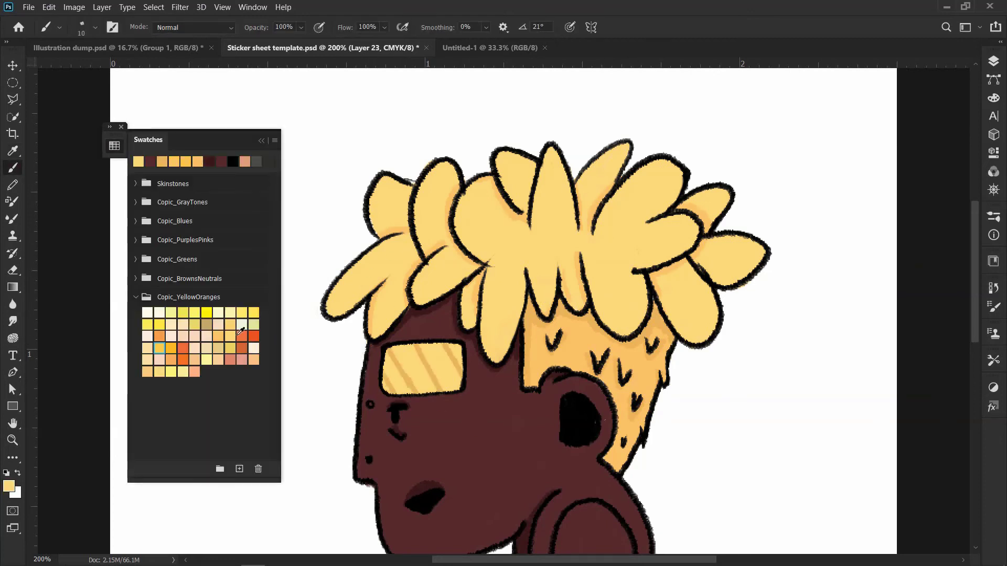
scroll(524, 314, down, 5)
- Fill the earring hole with orange and add a lighter orange highlight
click(115, 146)
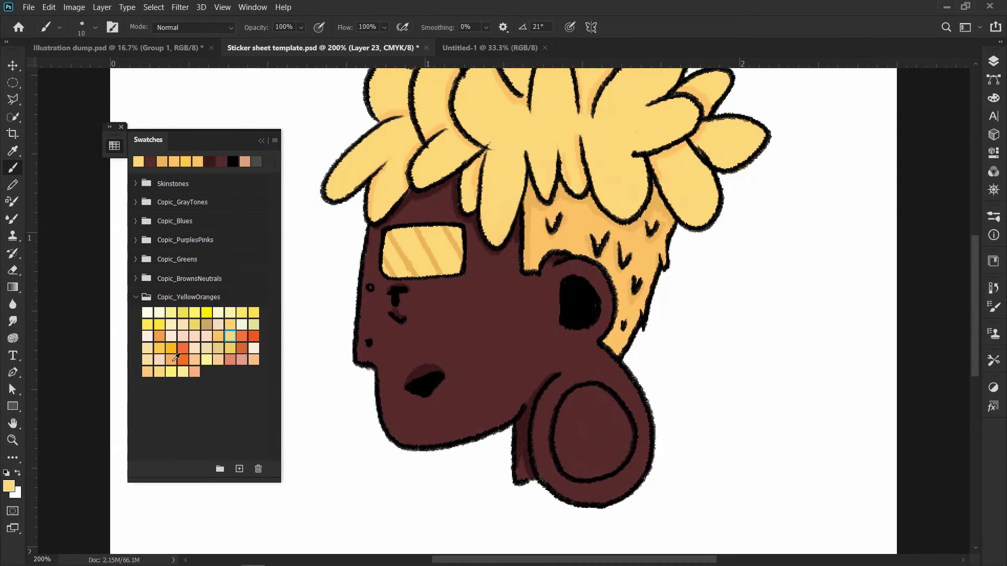
click(171, 360)
drag(582, 406, 576, 440)
click(147, 373)
drag(582, 400, 569, 460)
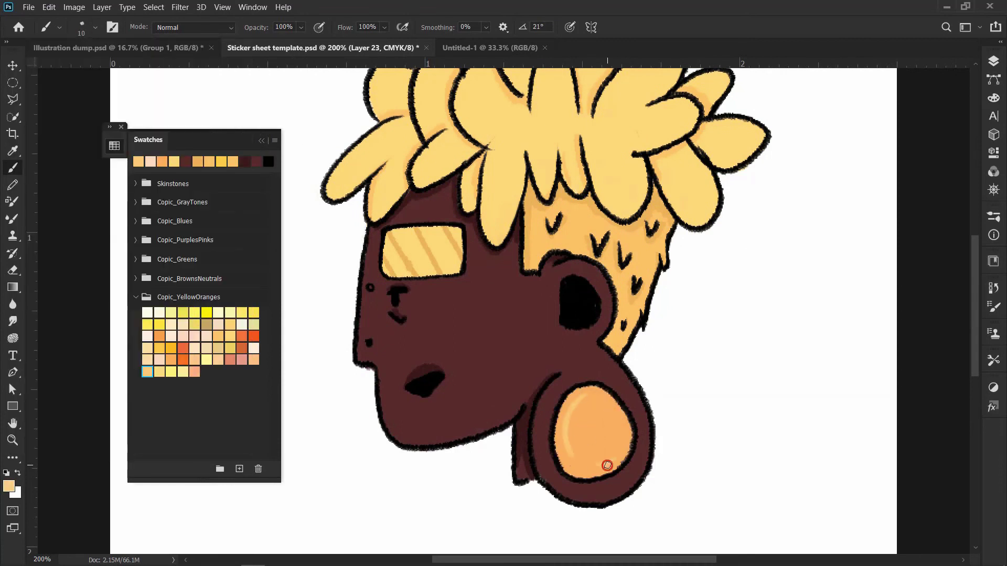
- Paint a dark maroon stroke across the face above the mouth
click(114, 146)
click(149, 359)
click(114, 146)
mouse_move(472, 329)
mouse_down()
mouse_move(435, 338)
mouse_move(477, 332)
mouse_move(437, 346)
mouse_up()
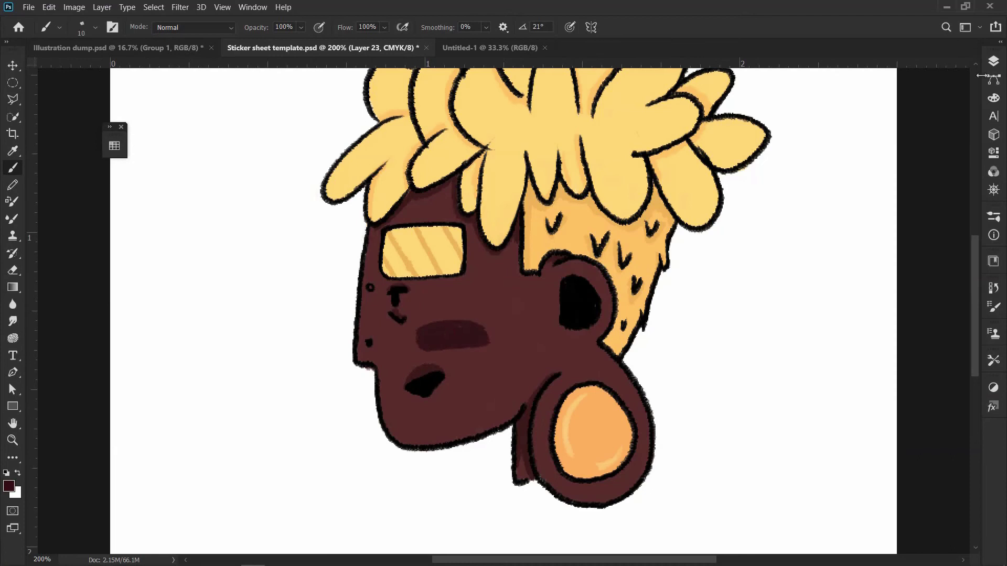
- Repaint the chin outline in black on outline Layer 22
click(993, 62)
click(898, 267)
mouse_move(501, 428)
mouse_down()
mouse_move(416, 449)
mouse_move(511, 440)
mouse_move(469, 443)
mouse_up()
click(114, 146)
click(157, 210)
click(115, 146)
- Touch up maroon colour along the chin and ear edge on Layer 23
click(898, 295)
click(114, 146)
click(138, 161)
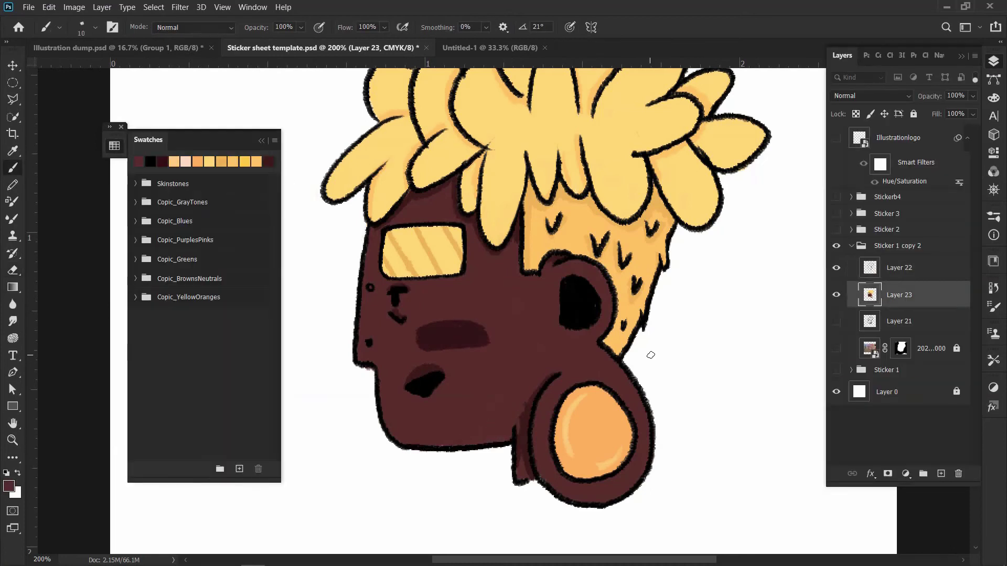
key(alt+])
key(e)
key(alt+[)
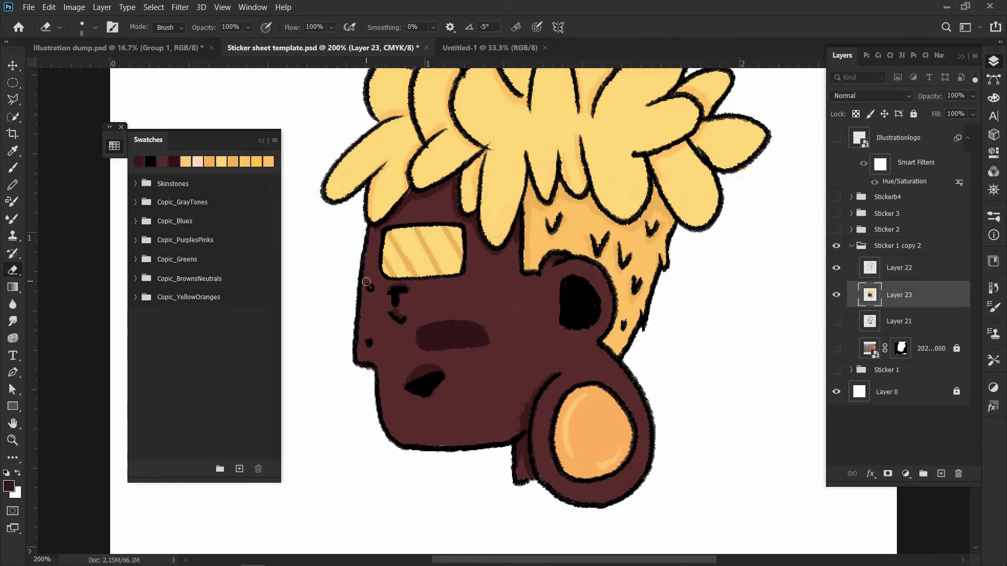
key(b)
drag(551, 310, 532, 388)
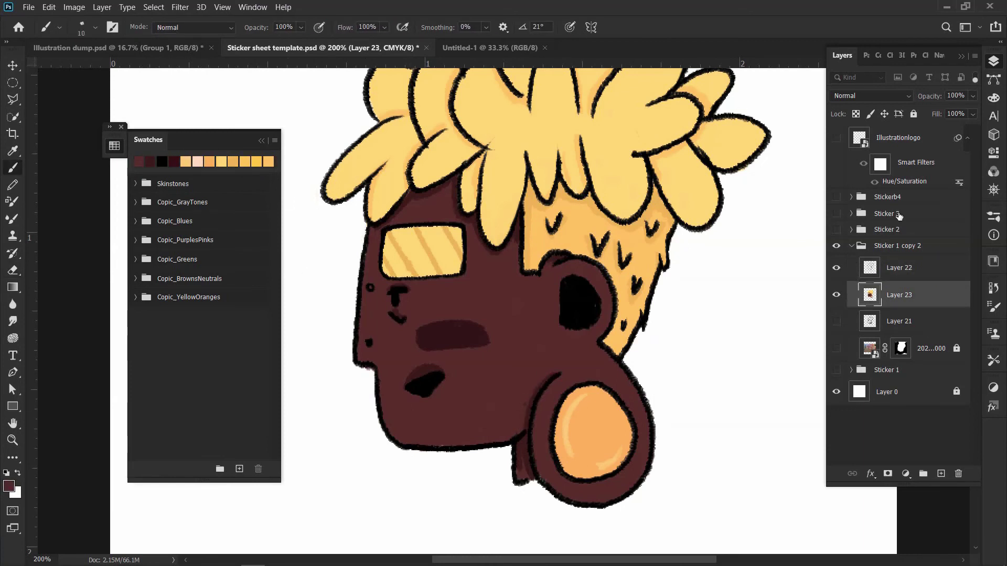
key(alt+bracketright)
key(e)
key(ctrl+minus)
key(ctrl+plus)
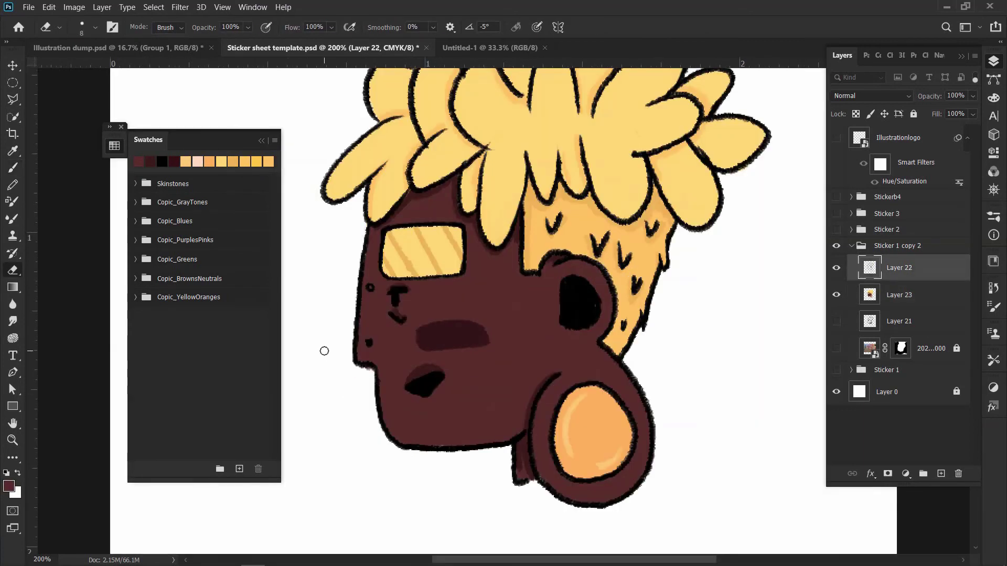
- Add Soft Light Layer 24 and pick salmon pink from Copic_PurplesPinks
click(941, 473)
click(871, 96)
click(860, 246)
click(955, 96)
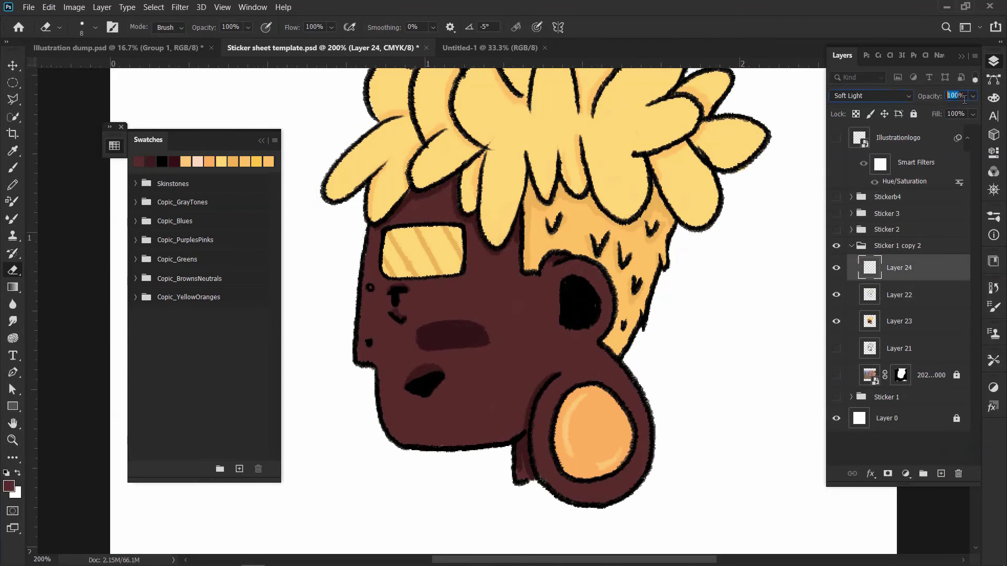
click(136, 239)
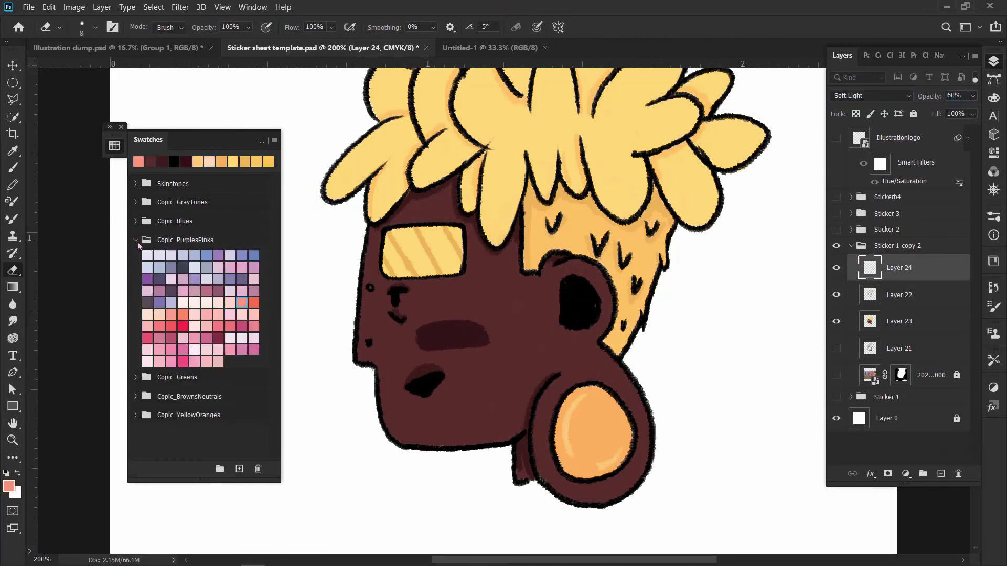
click(152, 257)
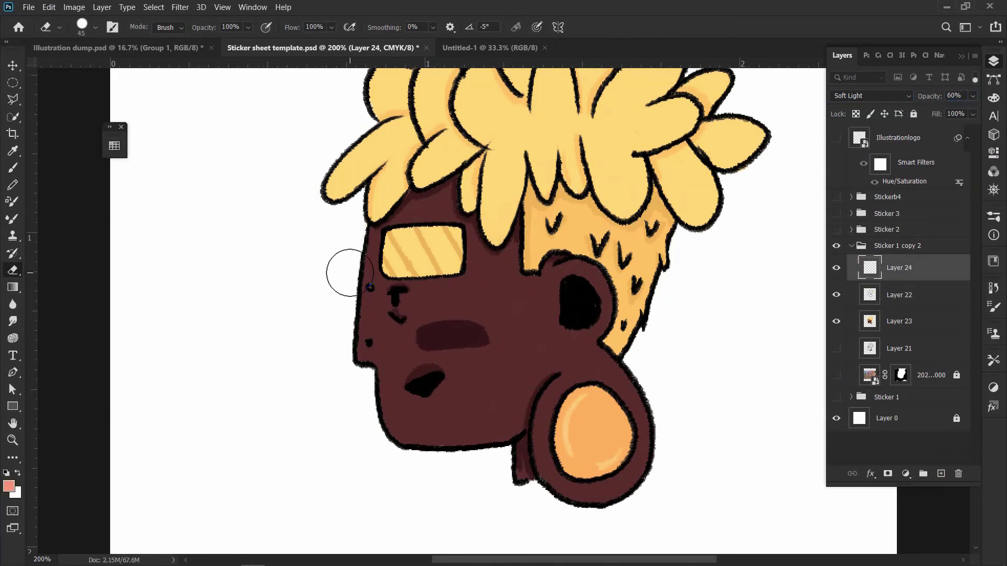
- Paint a pink glow over the face with the Hard Round Pressure Size brush
click(871, 96)
click(849, 127)
key(b)
click(95, 27)
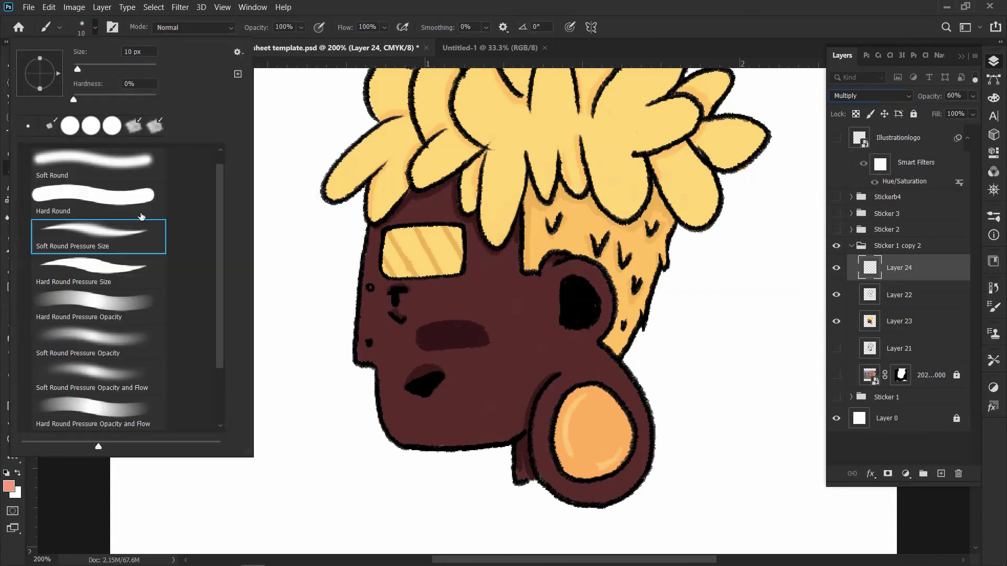
click(125, 273)
click(308, 83)
key(ctrl+z)
mouse_move(487, 361)
mouse_down()
mouse_move(485, 298)
mouse_move(385, 384)
mouse_move(391, 210)
mouse_move(373, 359)
mouse_up()
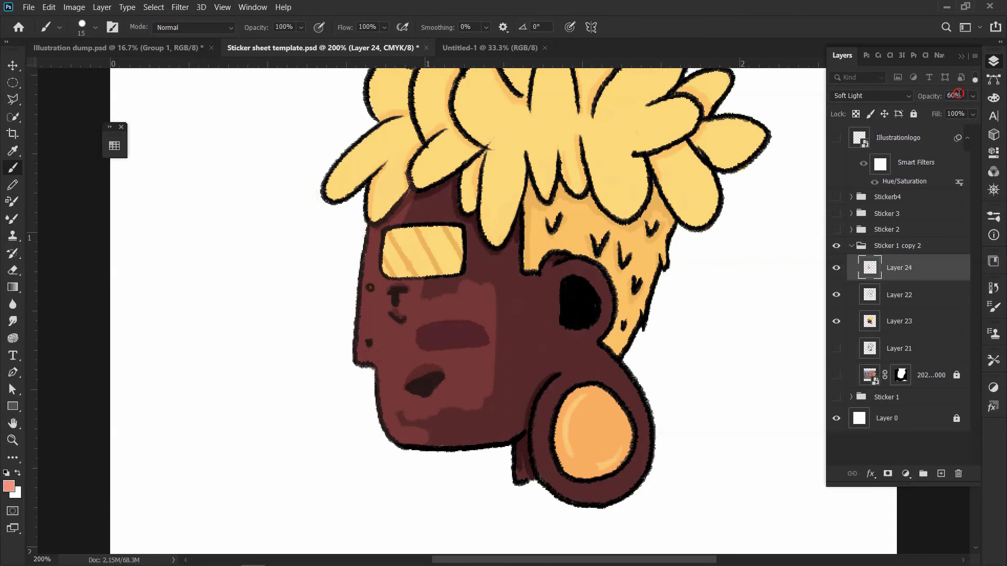
- Lower the glow layer's opacity and lighten the dark area around the ear
text(30)
key(Return)
key(Return)
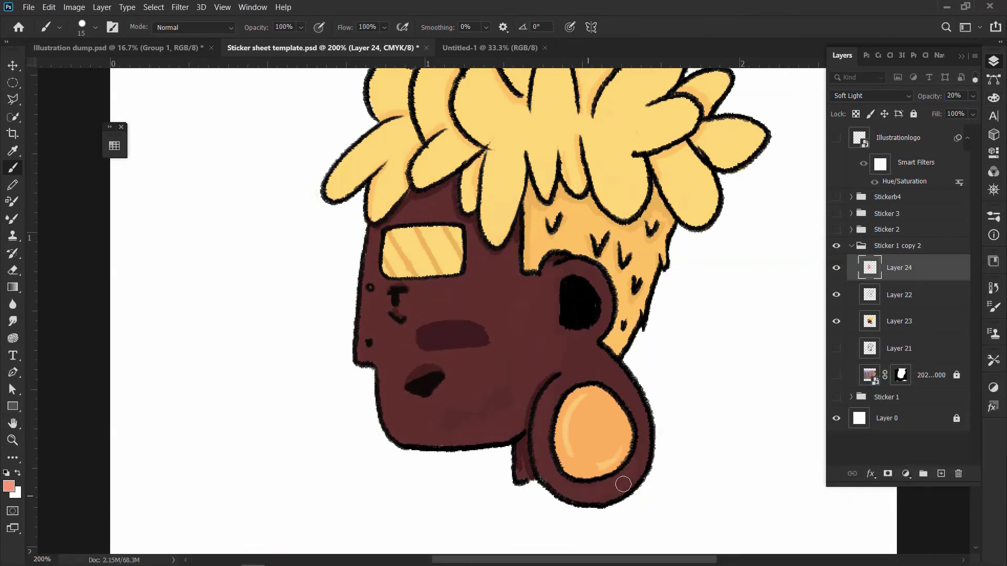
drag(569, 283, 601, 331)
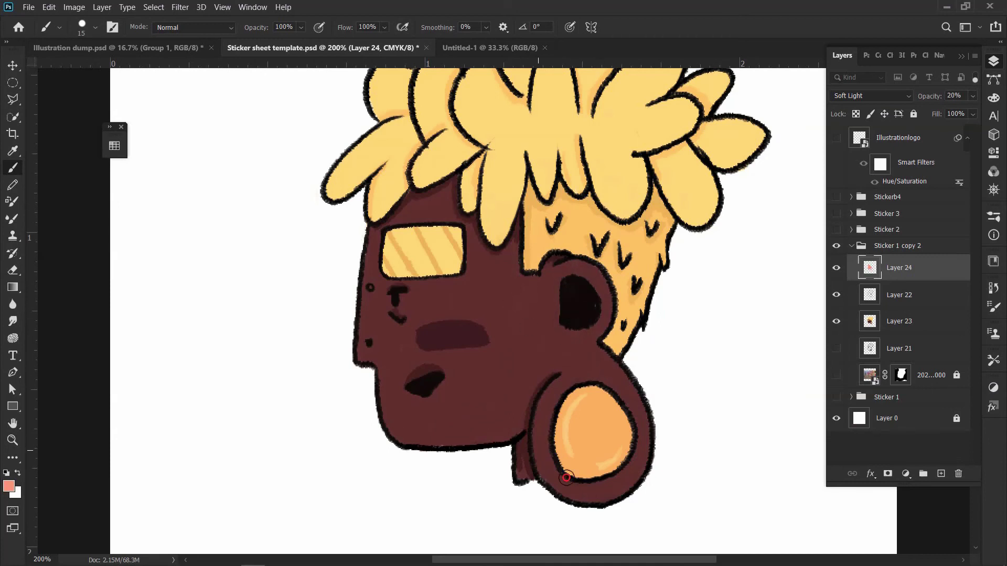
key(h)
- Return to Layer 23 and choose a pale yellow in the Color Picker
click(208, 159)
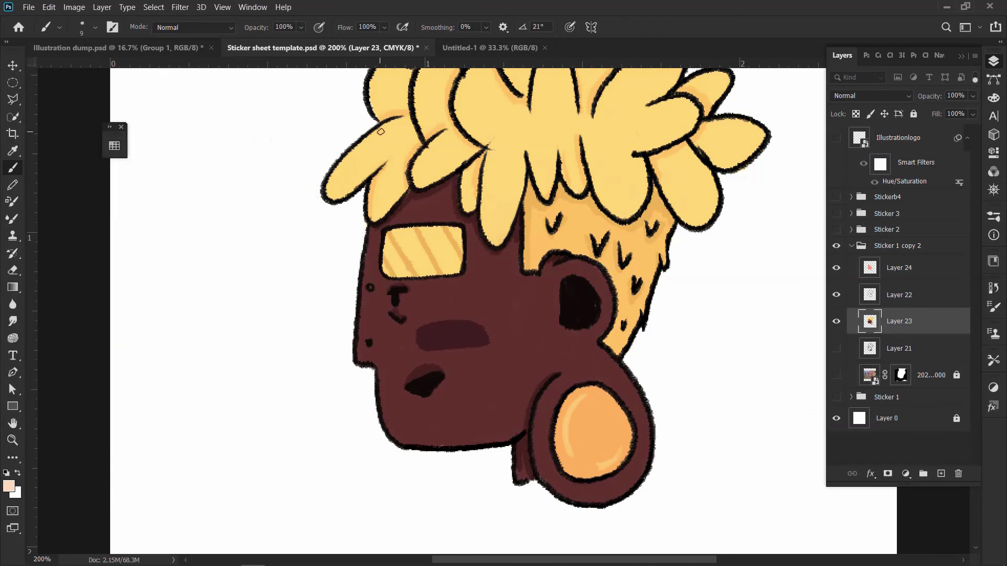
click(9, 486)
click(573, 232)
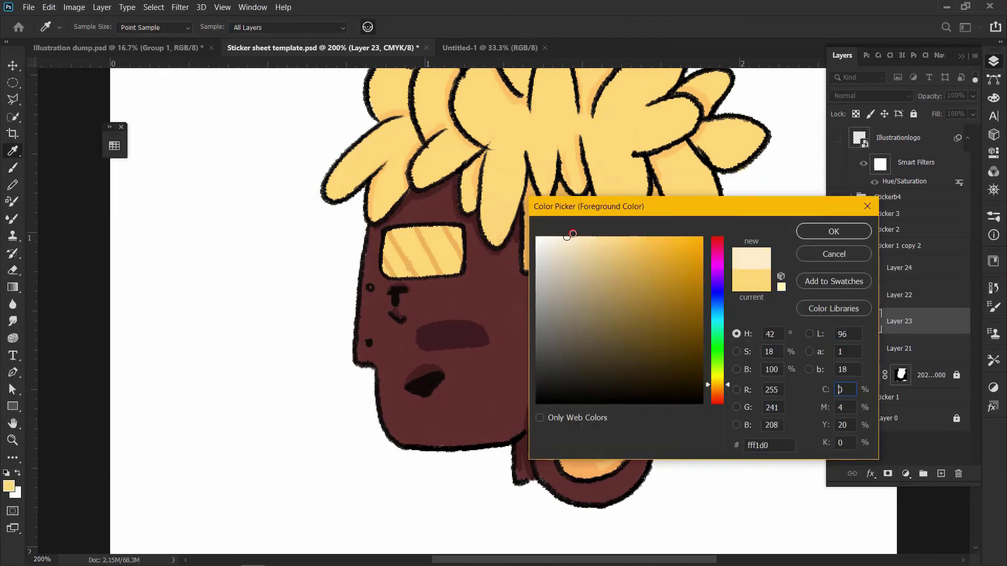
click(832, 229)
- Paint pale yellow highlight streaks across the hair strands
drag(498, 179, 490, 233)
drag(593, 147, 627, 200)
drag(706, 175, 700, 218)
drag(755, 131, 731, 149)
key(shift+Tab)
scroll(524, 262, up, 5)
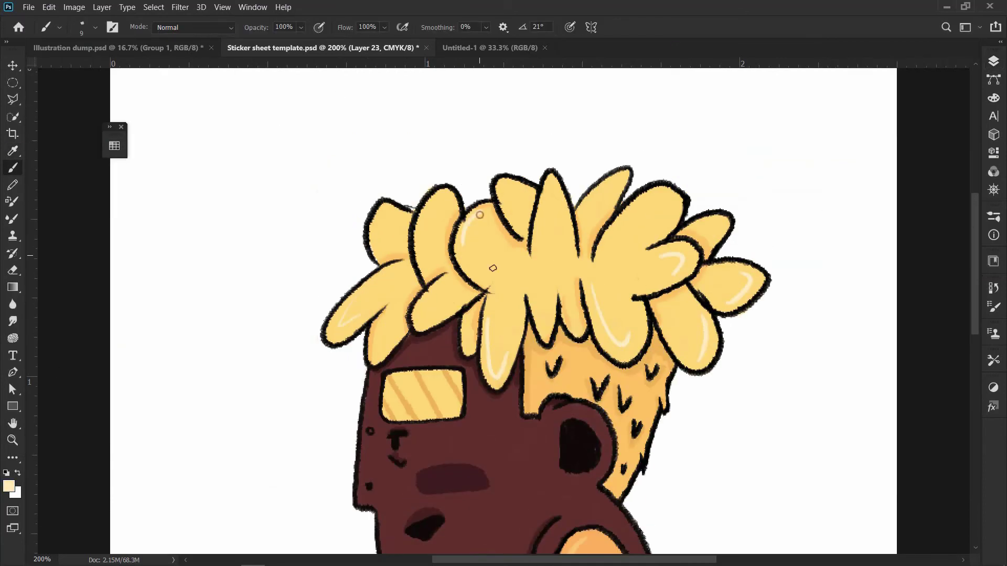
drag(429, 211, 424, 265)
drag(399, 217, 381, 248)
drag(608, 187, 589, 209)
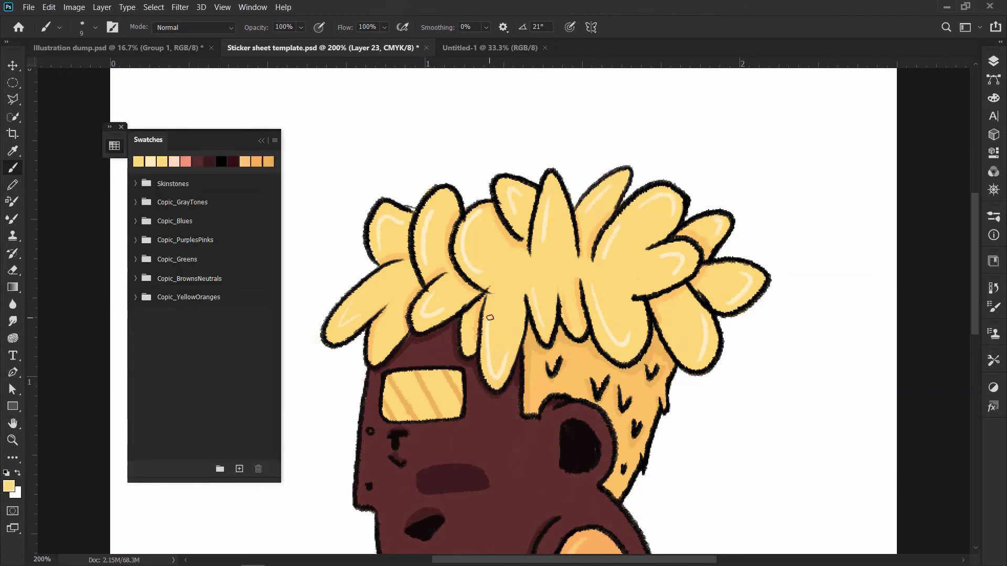
- Briefly erase on outline Layer 22, then make Layer 23 active again
click(890, 294)
key(e)
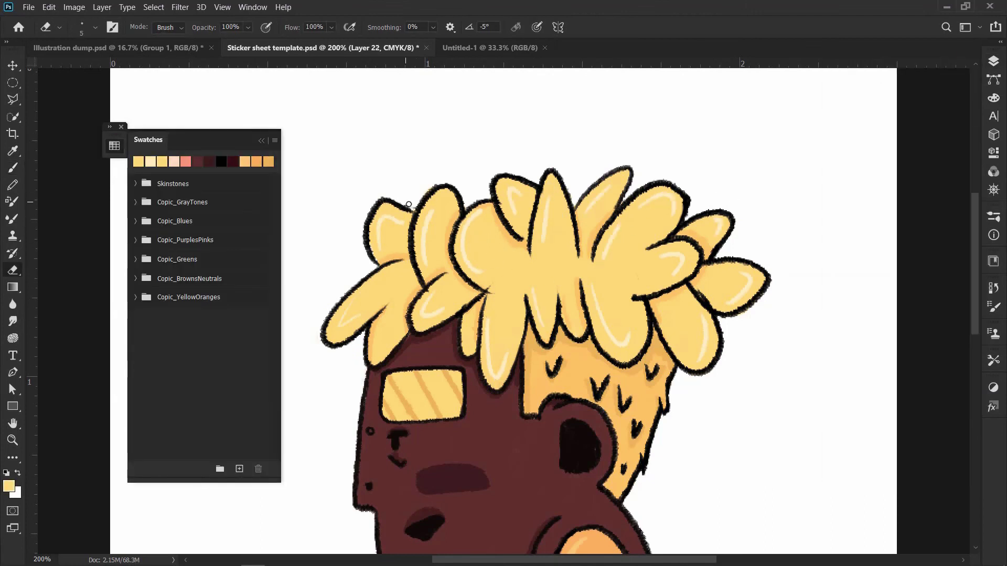
key(F7)
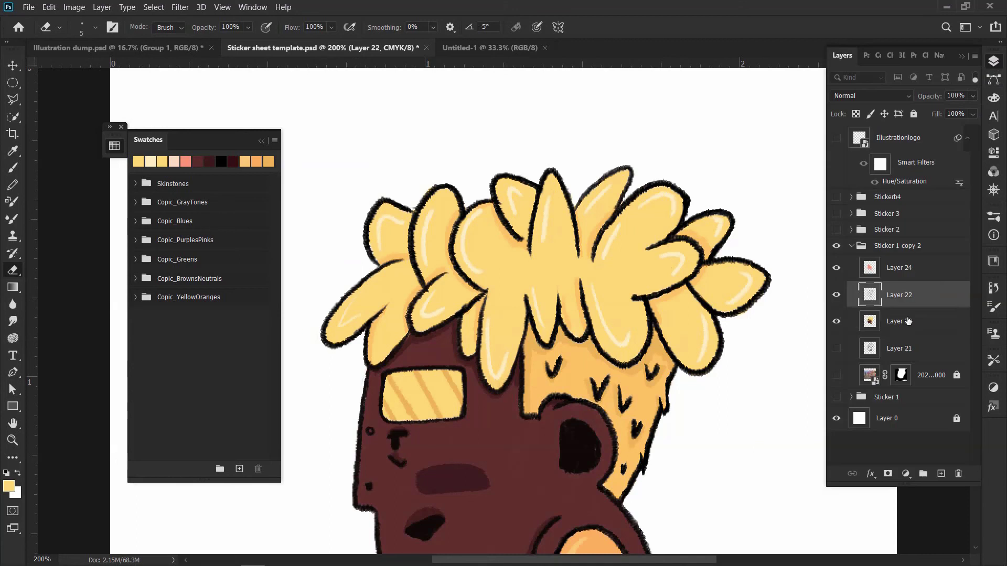
key(alt+bracketleft)
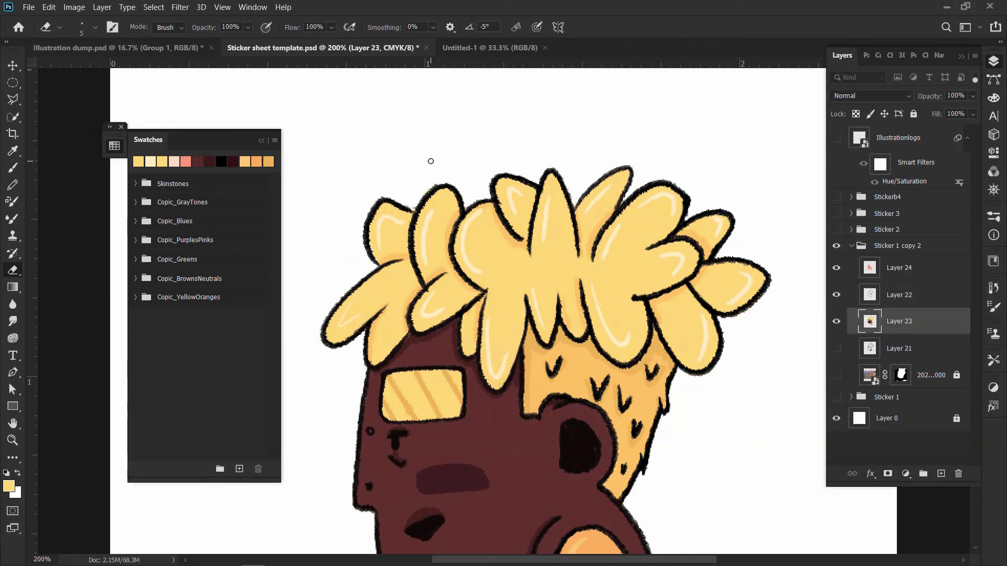
- On a new layer, draw a pale yellow circle outline left of the face
key(b)
scroll(381, 307, down, 3)
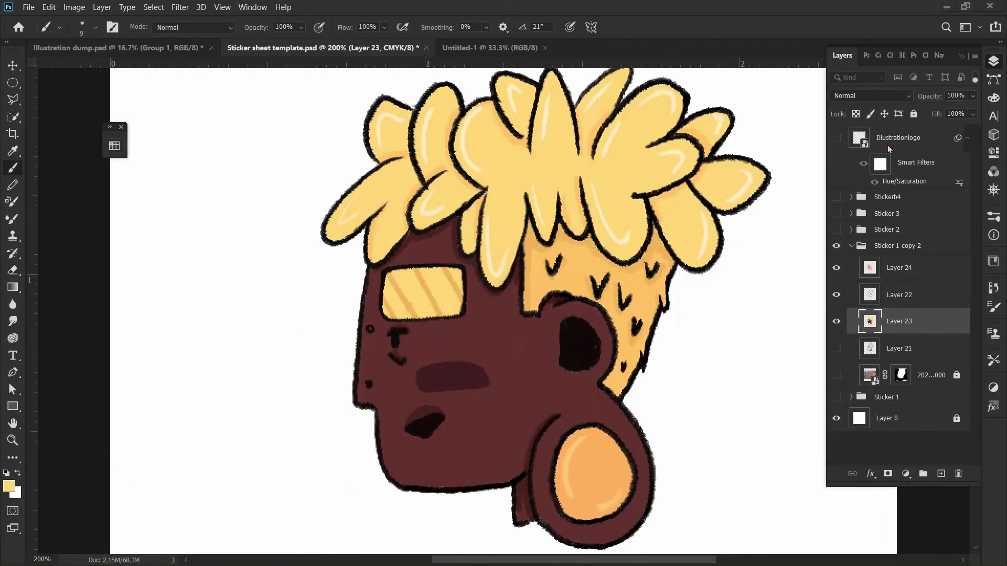
key(alt+bracketright)
key(ctrl+shift+alt+n)
drag(166, 310, 160, 335)
- Set up a small round no-tilt brush in black for lettering
key(e)
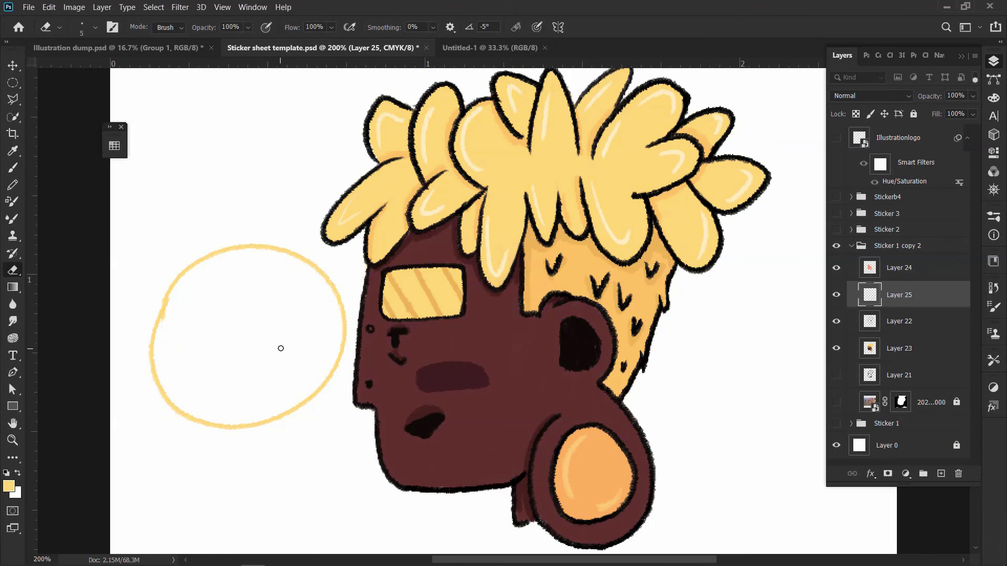
click(95, 27)
double_click(86, 454)
click(114, 146)
key(d)
key(b)
right_click(187, 253)
key(Escape)
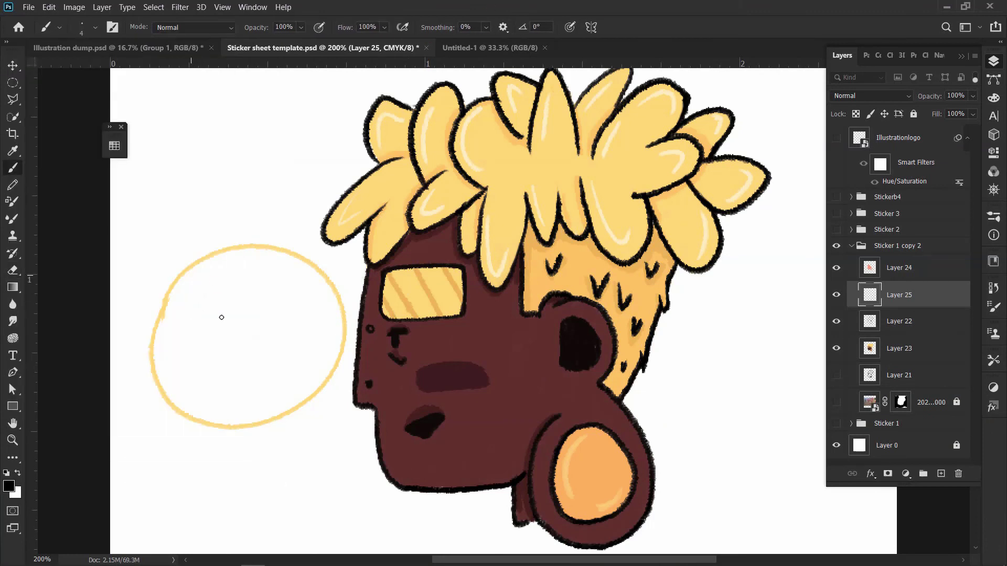
- Hand-letter a trial version of the bubble text with exclamation marks
drag(194, 286, 206, 288)
drag(231, 278, 232, 303)
mouse_move(195, 336)
mouse_down()
mouse_move(197, 373)
mouse_move(228, 365)
mouse_up()
drag(247, 341, 277, 344)
drag(283, 336, 294, 351)
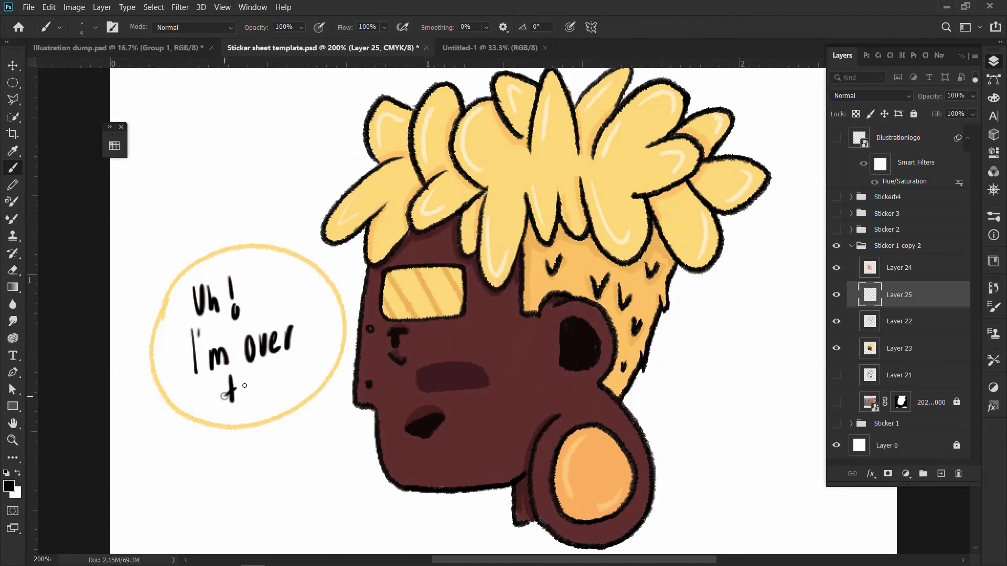
drag(241, 373, 251, 401)
drag(258, 389, 258, 401)
drag(274, 377, 266, 393)
drag(286, 357, 283, 390)
drag(300, 355, 297, 383)
click(297, 393)
- Erase the trial lettering and fill the bubble solid pale yellow
key(e)
mouse_move(194, 288)
mouse_down()
mouse_move(226, 367)
mouse_move(296, 383)
mouse_up()
click(115, 146)
click(163, 161)
key(b)
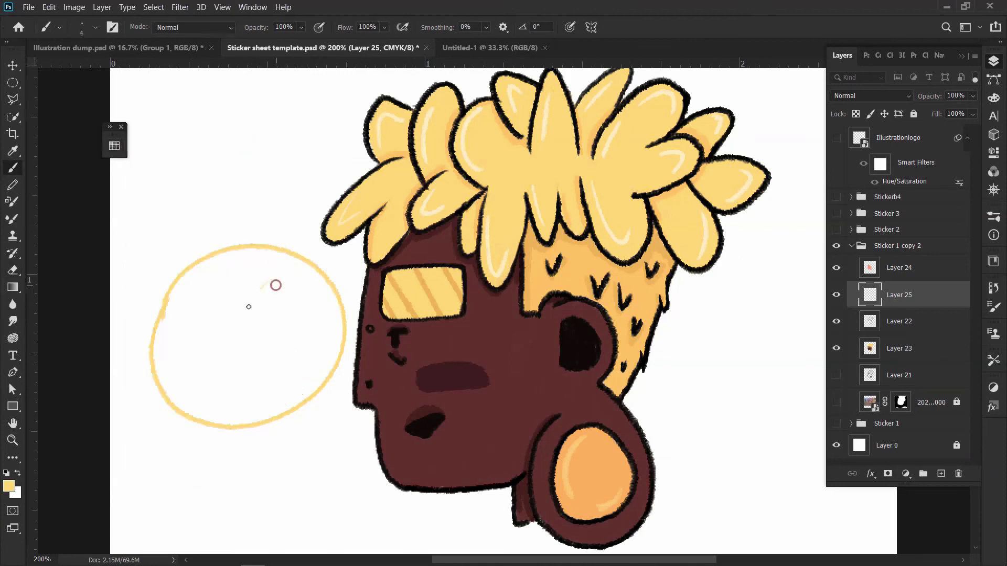
mouse_move(274, 283)
mouse_down()
mouse_move(216, 357)
mouse_move(173, 387)
mouse_move(215, 395)
mouse_move(294, 379)
mouse_move(314, 286)
mouse_move(216, 268)
mouse_move(288, 275)
mouse_move(214, 419)
mouse_move(155, 313)
mouse_move(320, 430)
mouse_up()
- Switch to a small plain round brush in dark maroon for lettering
right_click(306, 332)
double_click(79, 293)
click(82, 28)
double_click(100, 270)
click(114, 145)
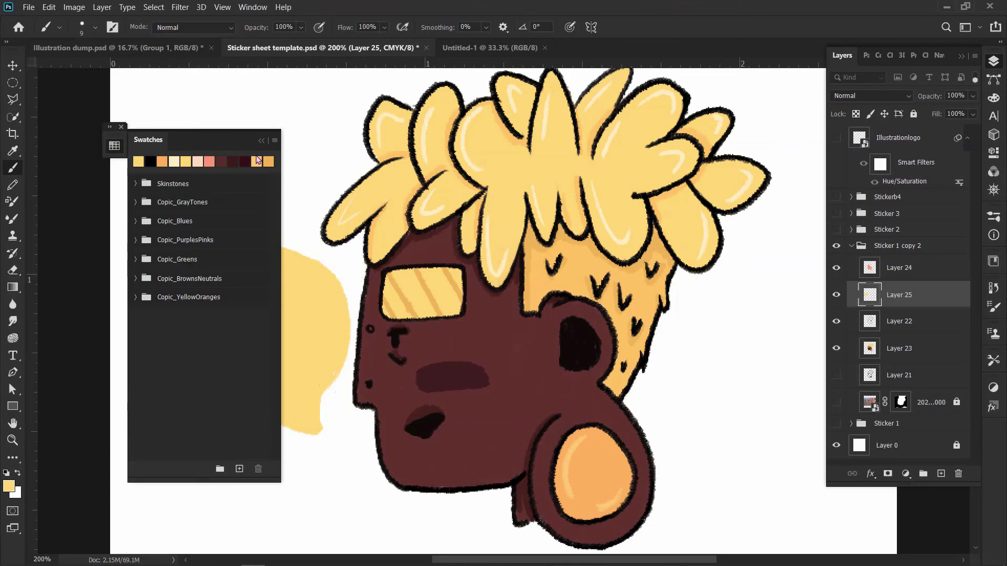
click(139, 161)
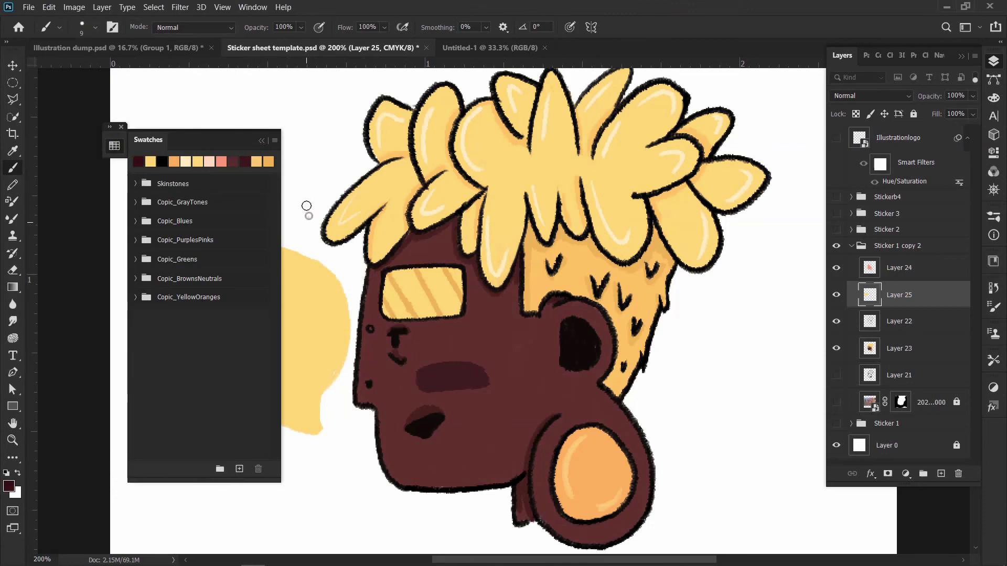
key(bracketleft)
key(bracketleft)
key(bracketleft)
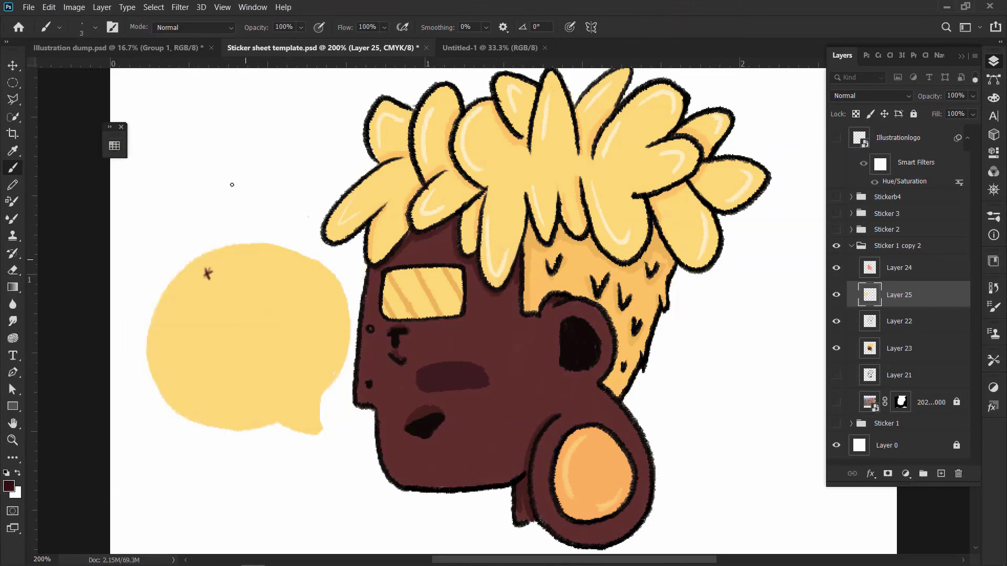
- Letter '*Sigh* I'm so' in the bubble, then undo the attempt
drag(231, 264, 219, 278)
drag(240, 269, 240, 281)
drag(252, 269, 246, 285)
drag(260, 258, 270, 274)
mouse_move(195, 364)
mouse_down()
mouse_move(226, 344)
mouse_move(196, 363)
mouse_up()
click(114, 145)
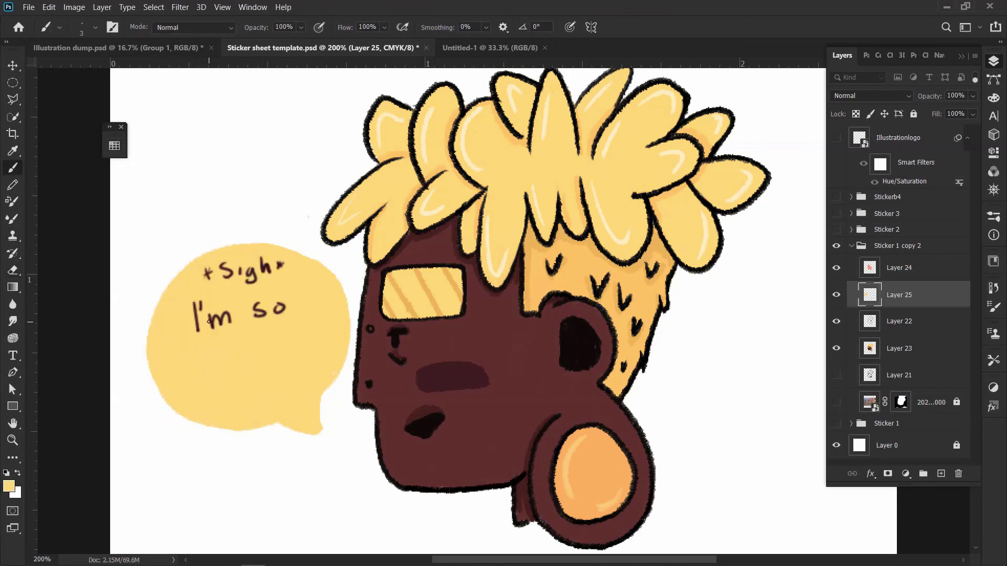
key(ctrl+z)
key(ctrl+z)
key(ctrl+z)
- On a new layer, letter '*Sigh* I'm so OVER this' with underline and squiggle
key(ctrl+shift+alt+n)
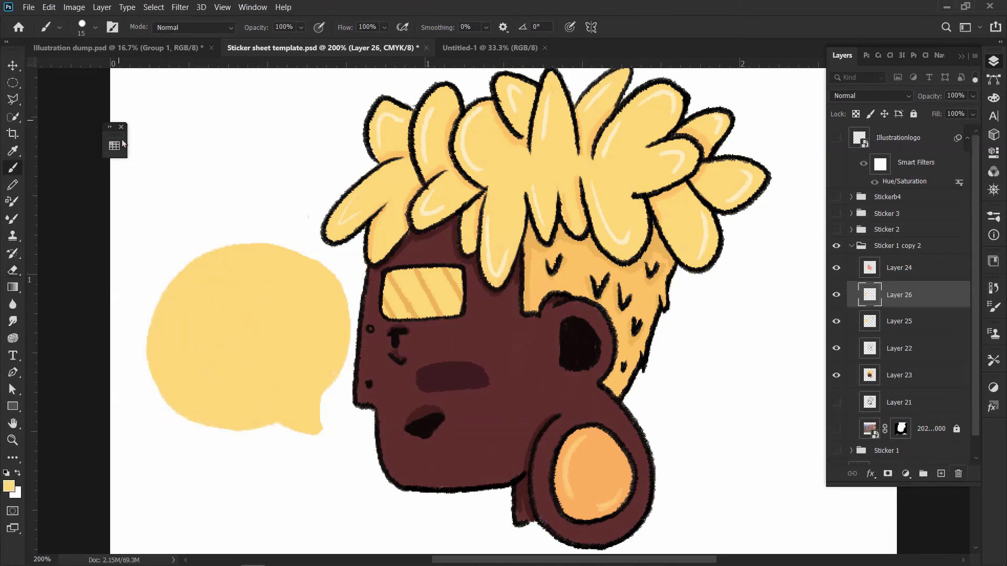
mouse_move(194, 279)
mouse_down()
mouse_move(262, 286)
mouse_move(205, 327)
mouse_move(188, 362)
mouse_move(296, 361)
mouse_up()
drag(303, 336, 316, 362)
drag(330, 344, 322, 362)
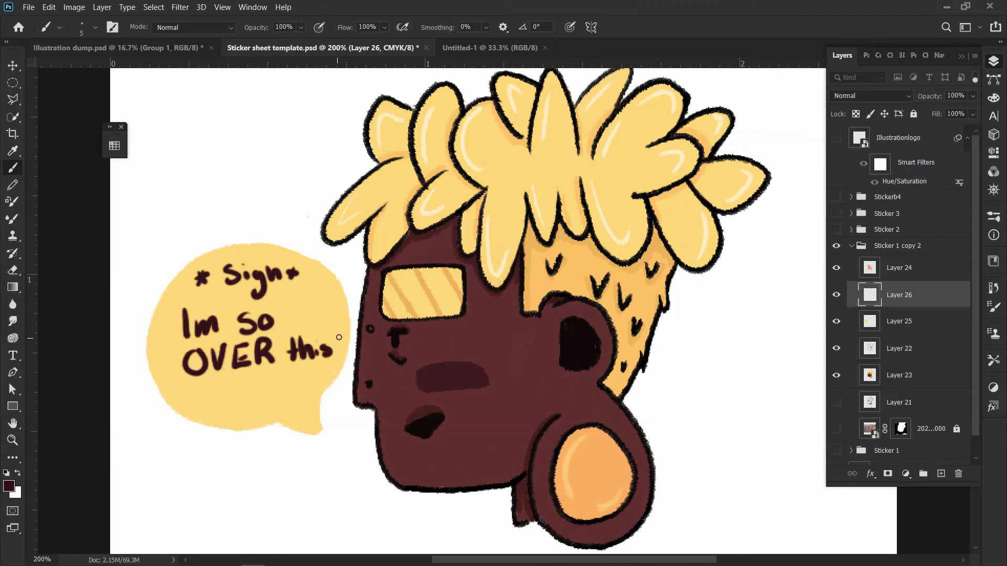
drag(188, 390, 317, 369)
drag(231, 393, 278, 406)
- Merge the lettering with the bubble layer and move it above-left of the head
key(v)
shift+click(899, 321)
key(ctrl+e)
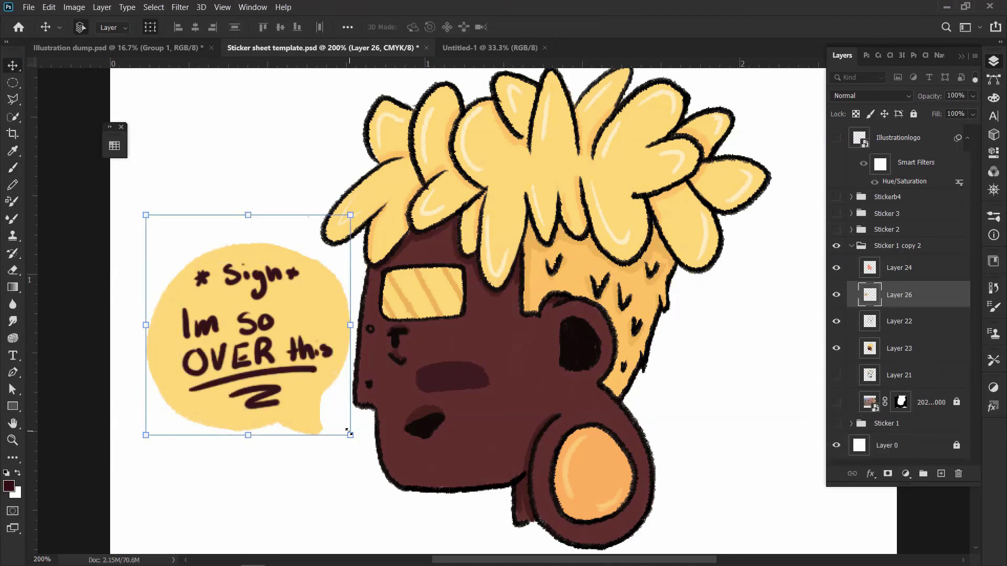
drag(304, 341, 337, 157)
- Zoom out to review the full sticker and collapse/expand the character's layer group
key(ctrl+plus)
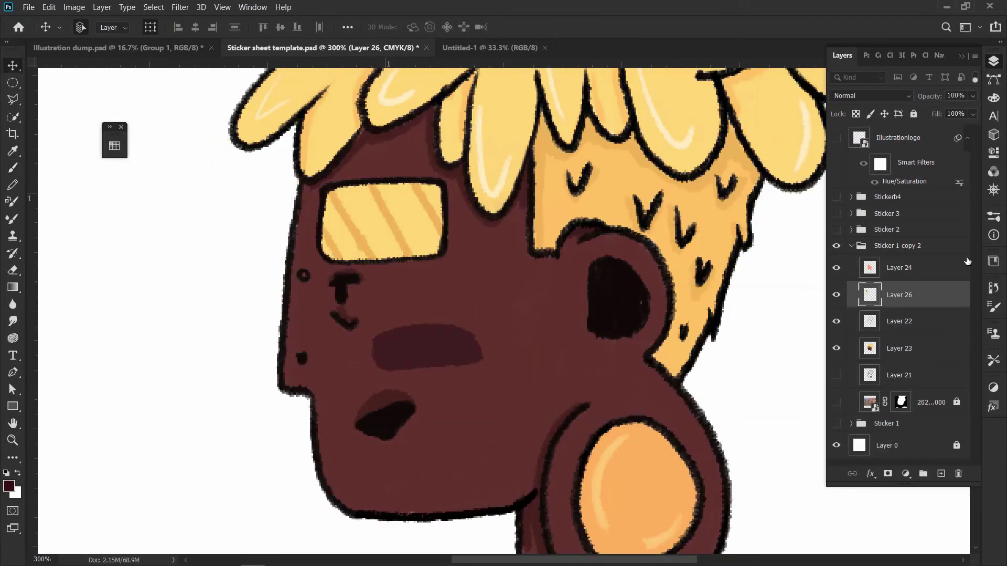
key(ctrl+minus)
click(851, 245)
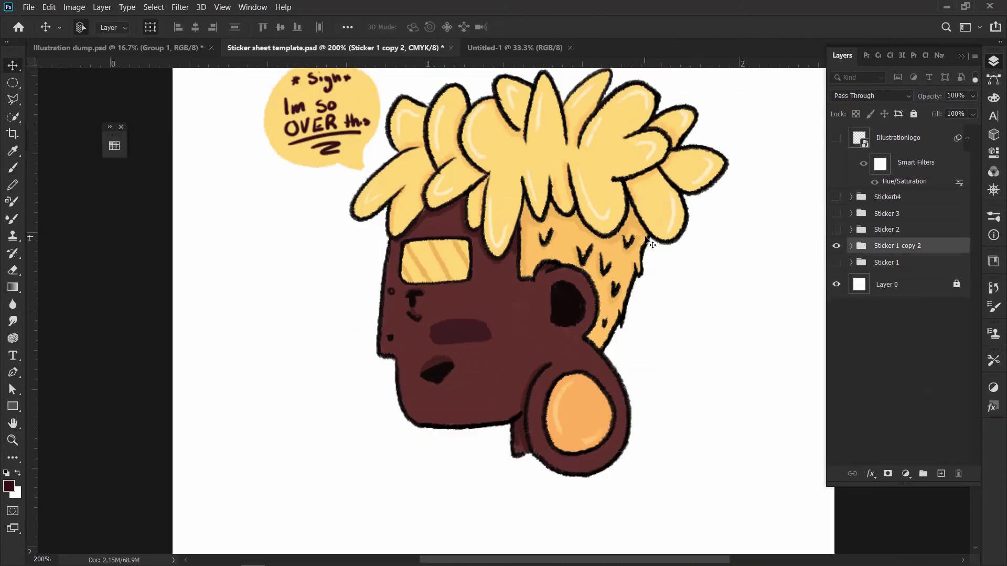
key(ctrl+minus)
click(851, 245)
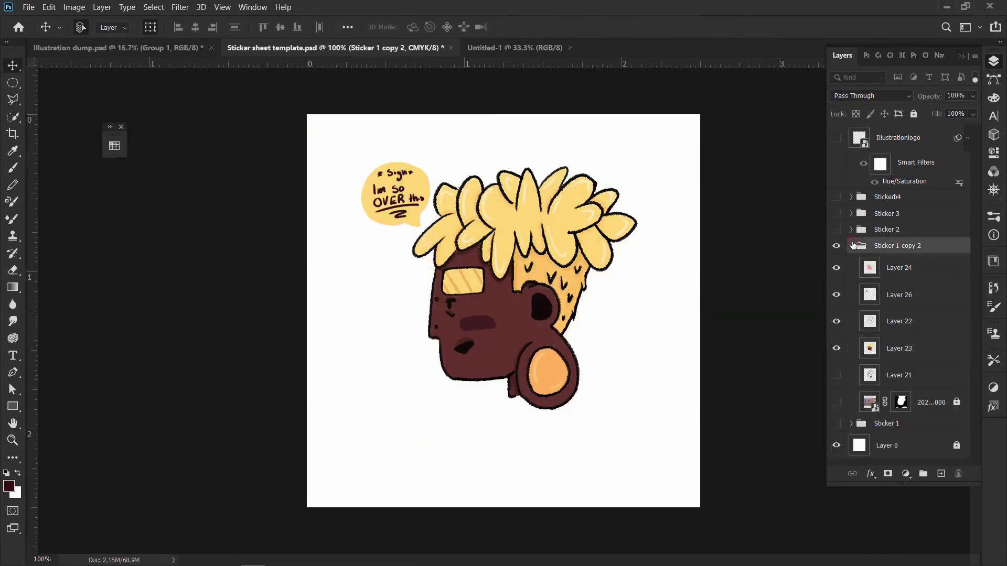
ctrl+click(852, 245)
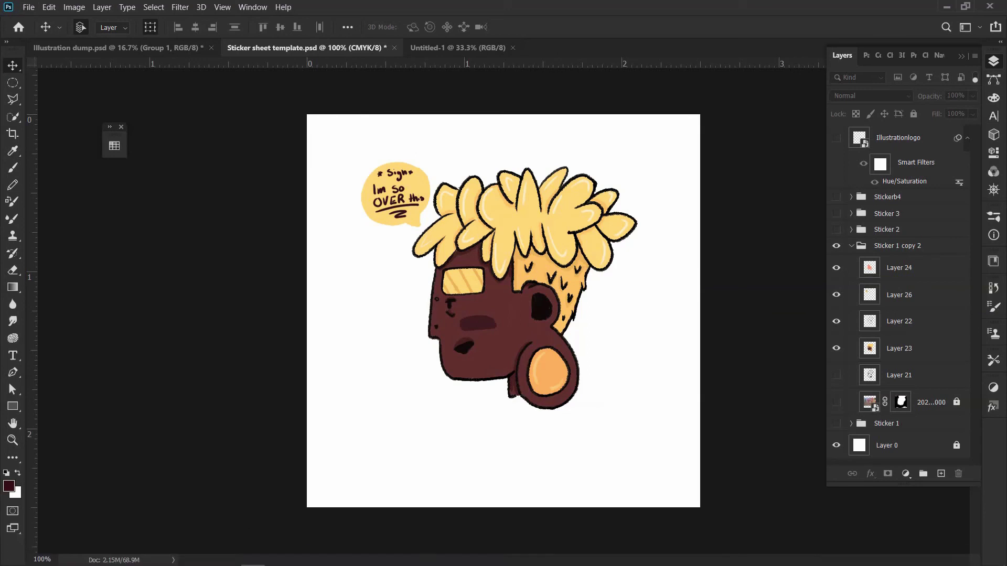
click(823, 557)
right_click(863, 507)
- Add a new layer beneath the character and pick orange from the Swatches
click(114, 146)
click(242, 337)
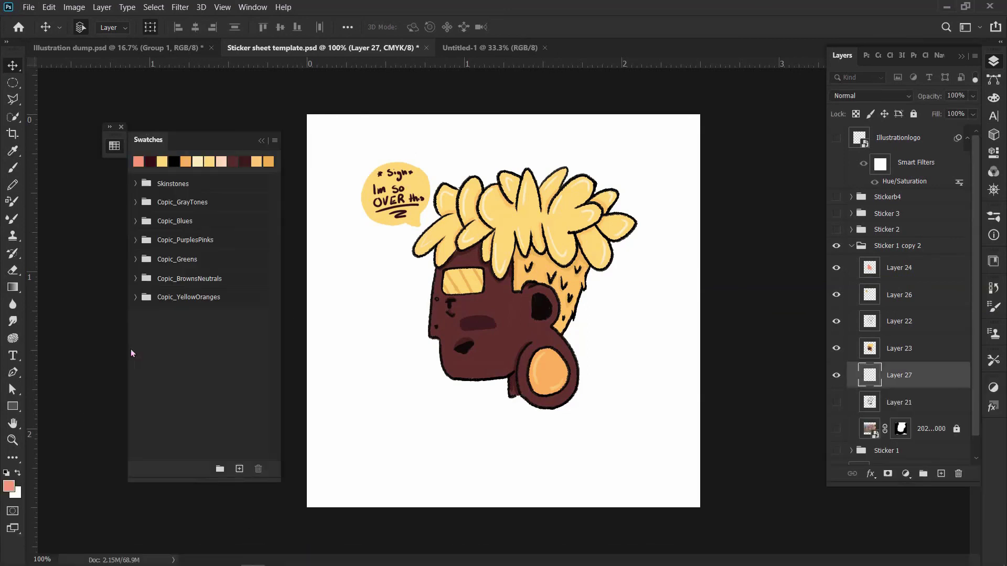
click(13, 167)
- Brush an orange blob outline around the character's area
click(81, 27)
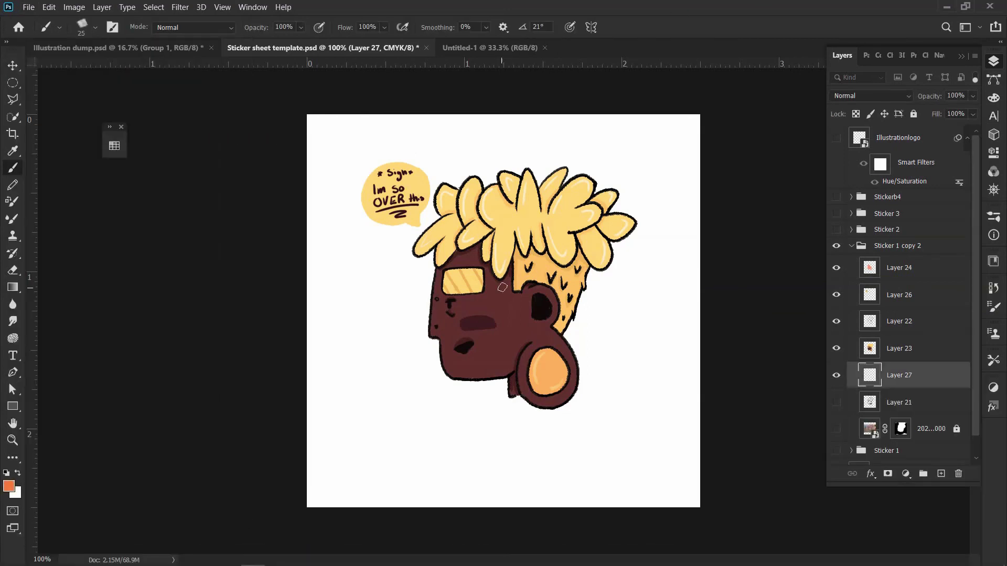
drag(440, 366, 545, 168)
drag(587, 278, 636, 299)
drag(569, 343, 612, 342)
- Hide the character layers so only the orange blob layer is visible
key(v)
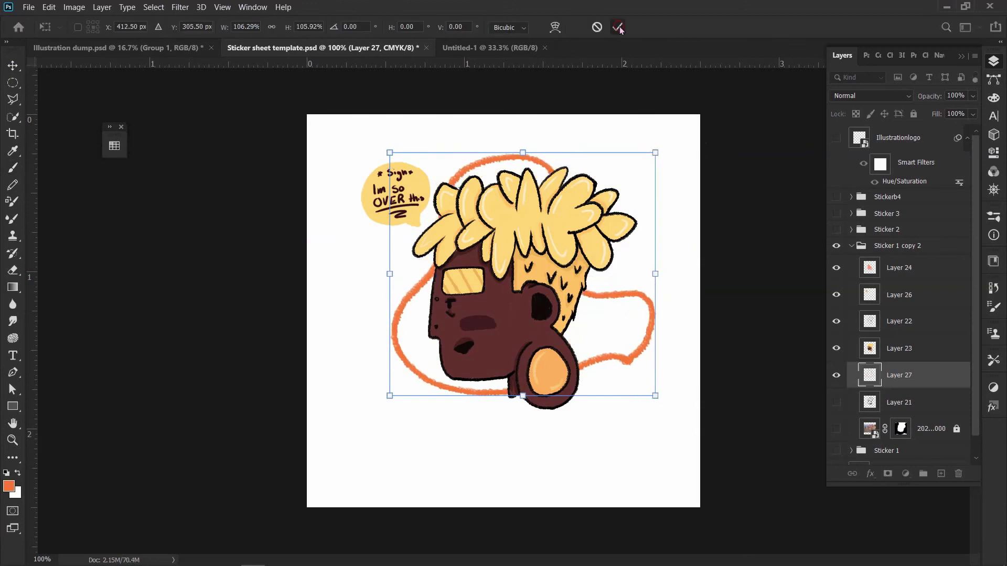
drag(836, 268, 839, 375)
click(837, 376)
- Fill the blob's left and top with thick orange strokes using a size-35 brush
key(b)
mouse_move(530, 201)
mouse_down()
mouse_move(542, 293)
mouse_move(587, 328)
mouse_up()
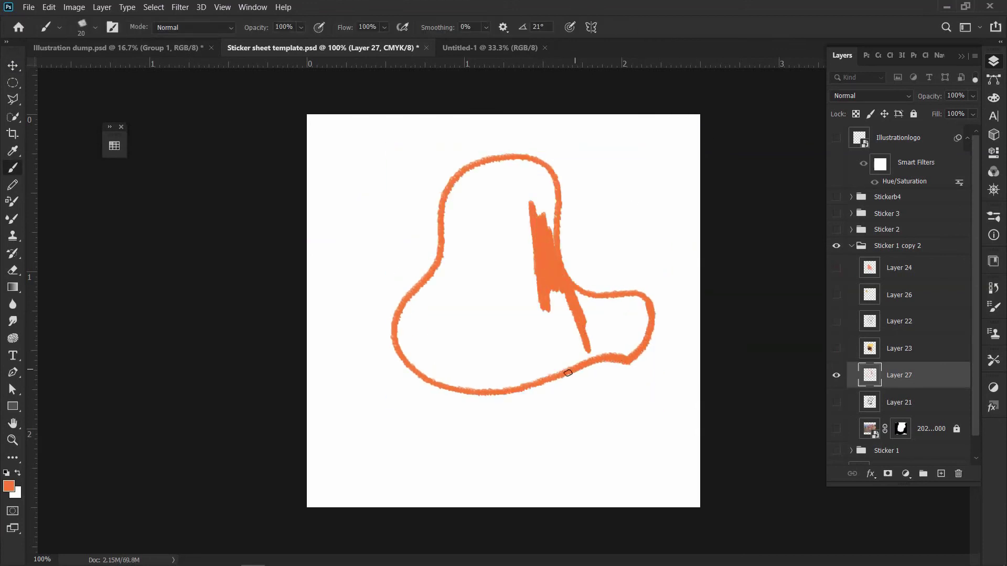
drag(519, 155, 491, 397)
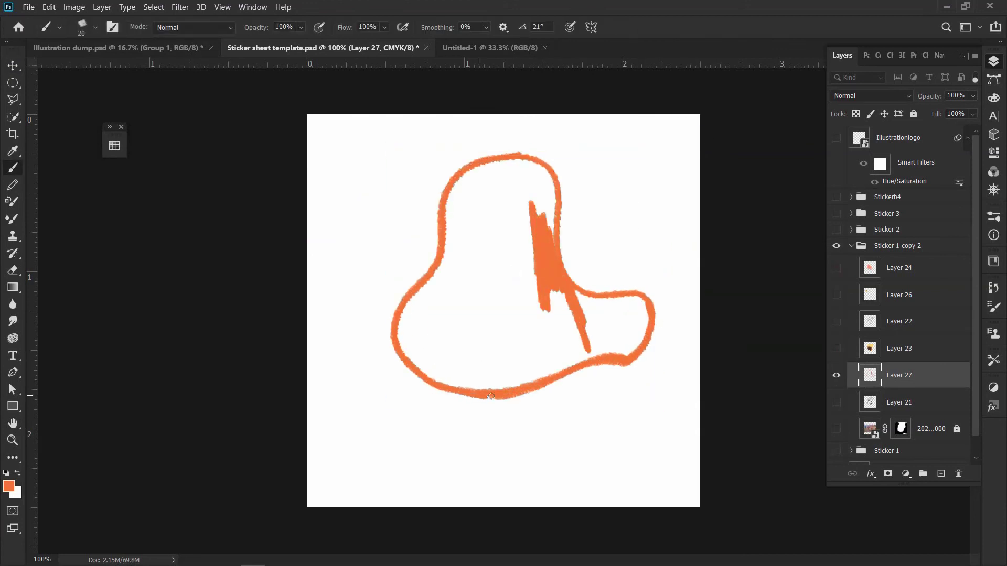
click(82, 26)
drag(540, 157, 568, 237)
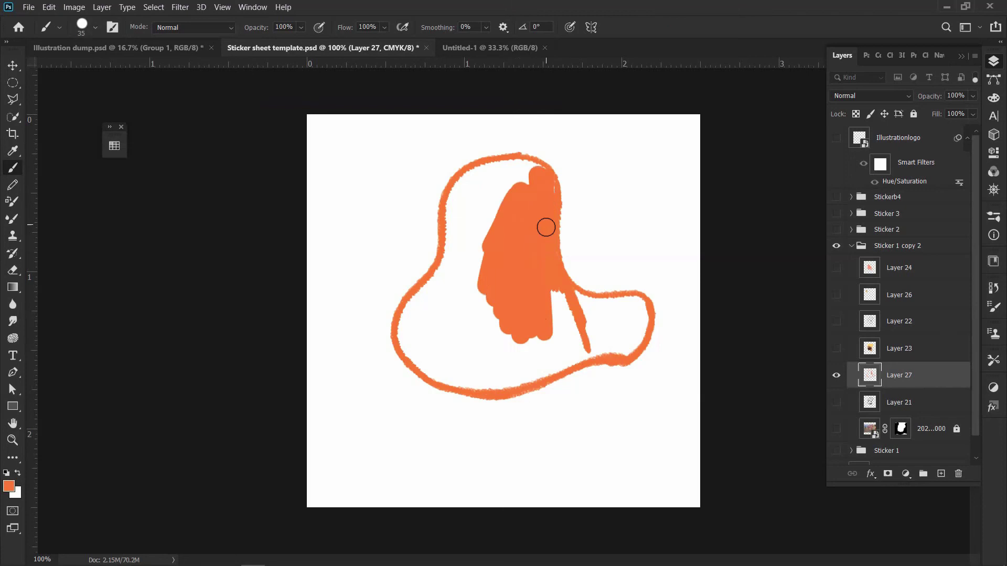
key(ctrl+z)
mouse_move(547, 155)
mouse_down()
mouse_move(456, 202)
mouse_move(430, 285)
mouse_move(528, 375)
mouse_move(456, 336)
mouse_move(463, 202)
mouse_move(576, 355)
mouse_move(561, 263)
mouse_move(634, 319)
mouse_move(577, 309)
mouse_move(490, 366)
mouse_up()
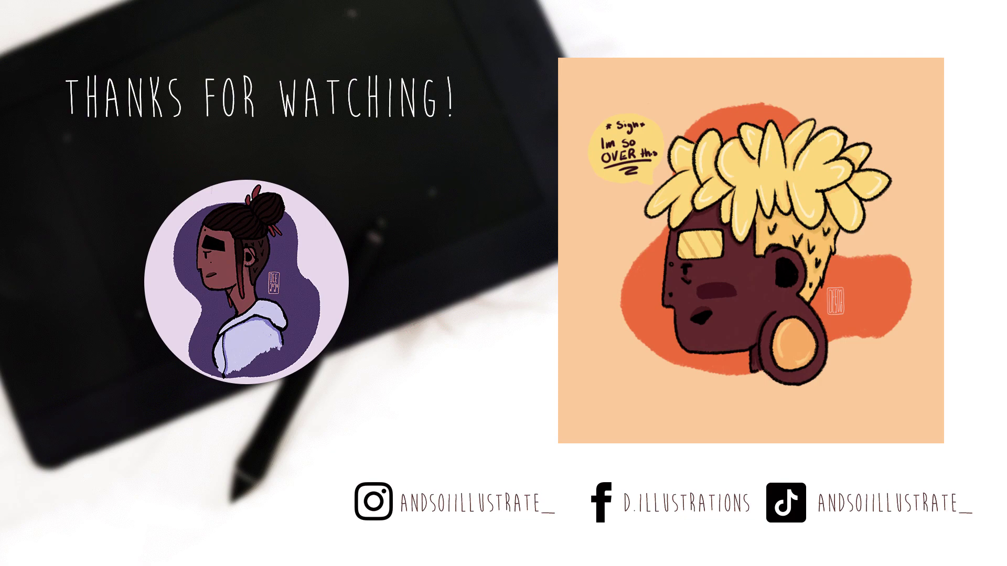